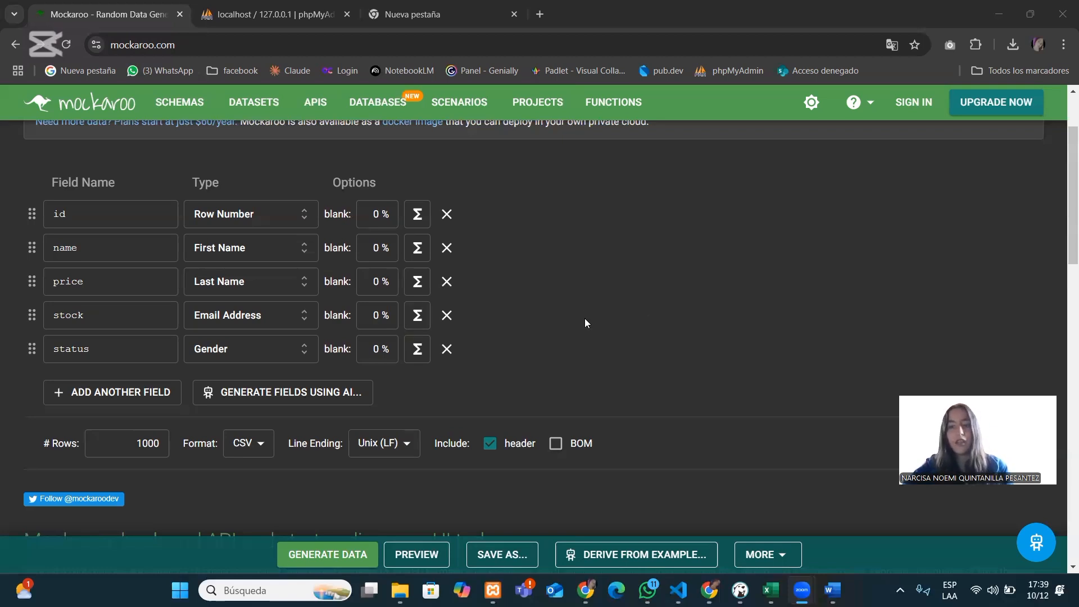
pyautogui.click(84, 248)
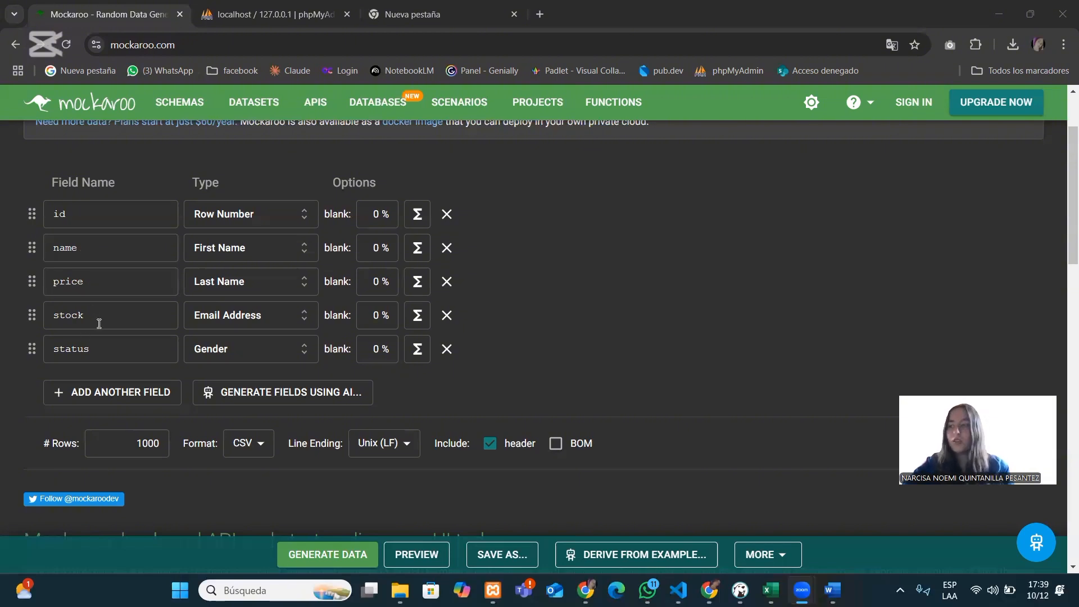
pyautogui.click(100, 326)
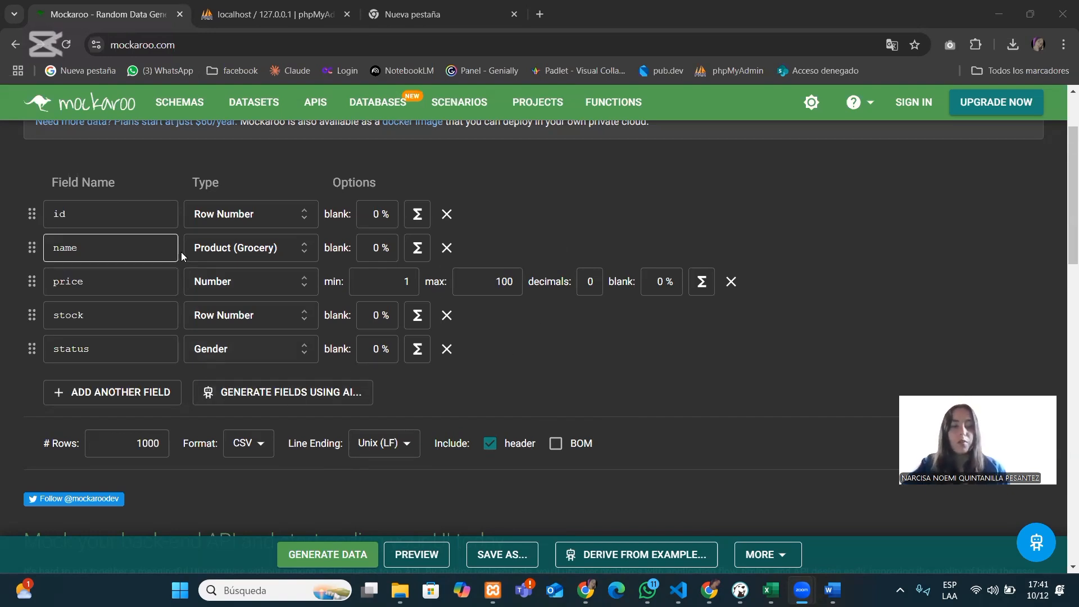
# Look up the Product (Grocery) data type for the name field by searching for "prod", and close the type chooser
pyautogui.click(289, 246)
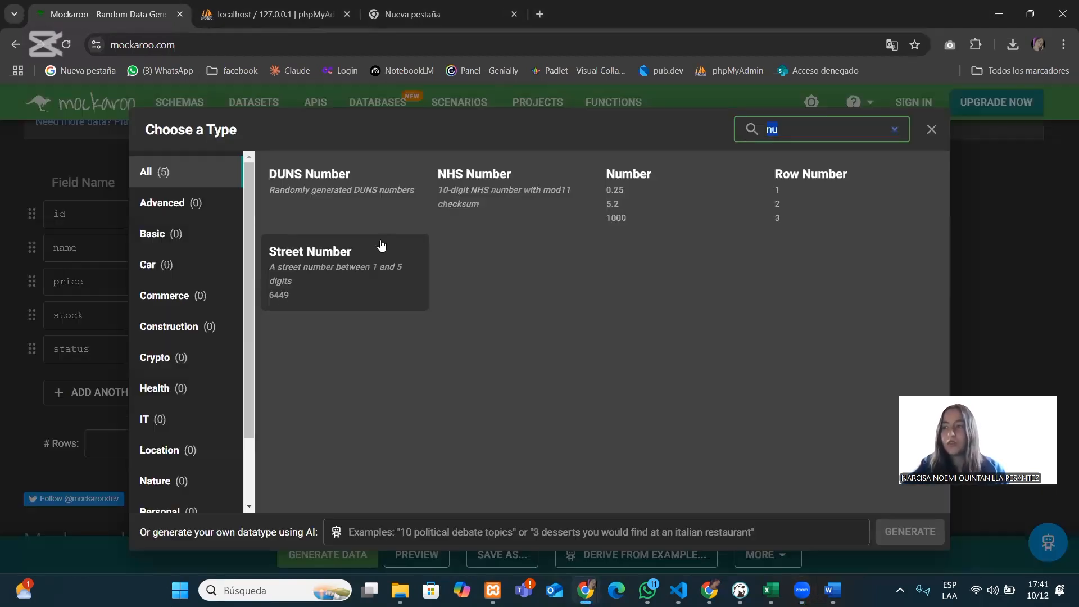
pyautogui.click(868, 132)
pyautogui.write('pr')
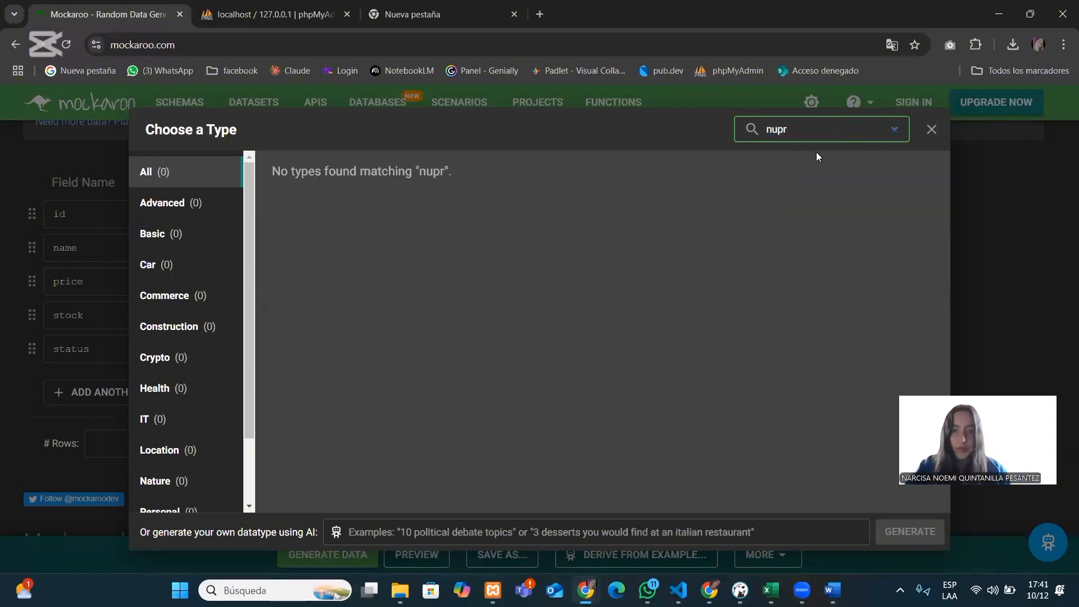
pyautogui.press('BackSpace')
pyautogui.press('BackSpace')
pyautogui.press('BackSpace')
pyautogui.press('BackSpace')
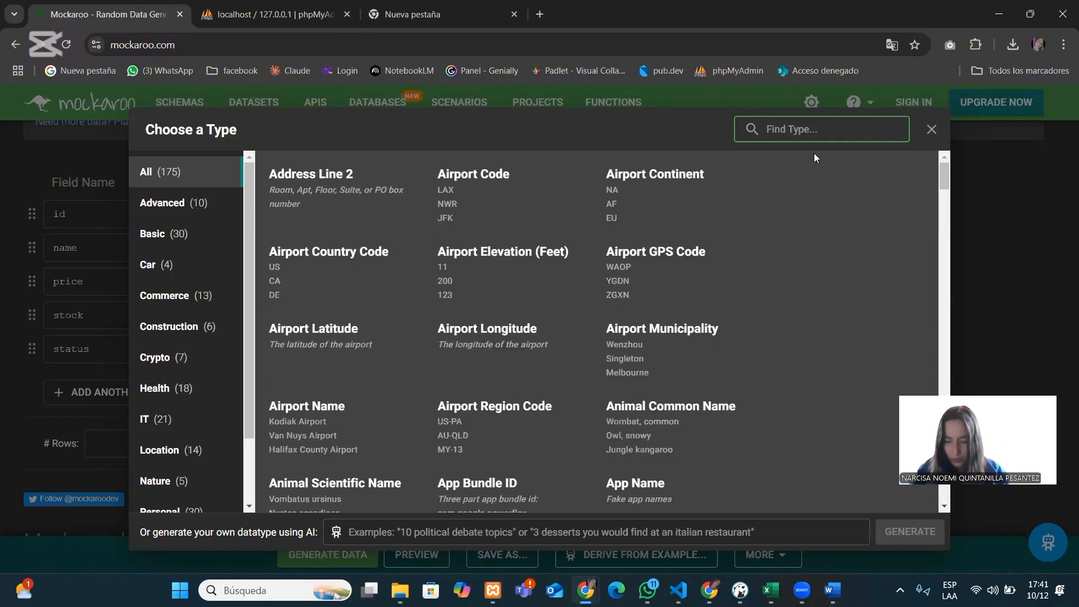
pyautogui.write('prod')
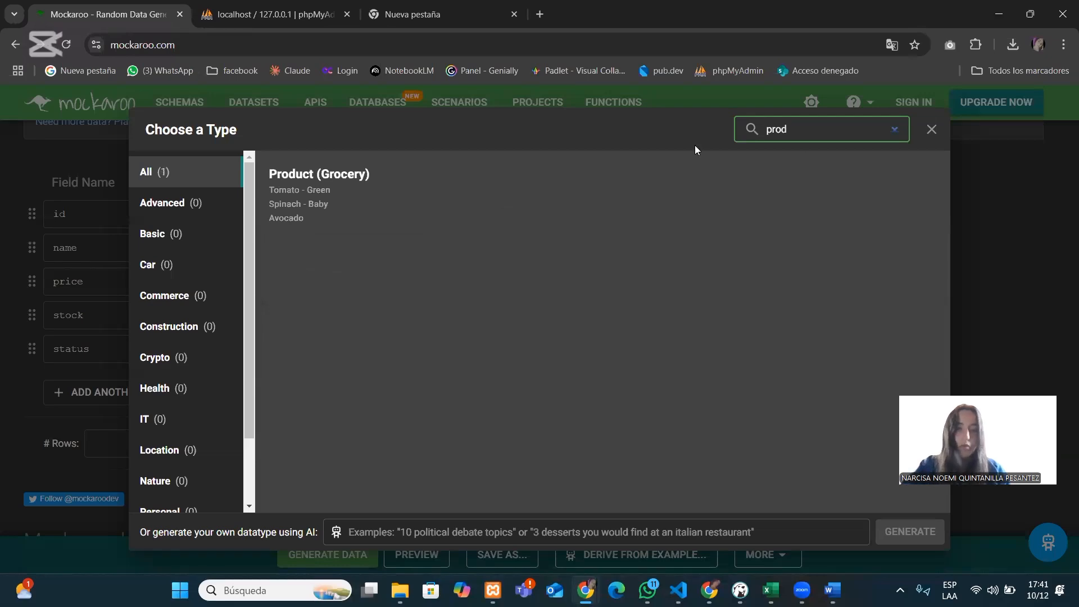
pyautogui.click(939, 131)
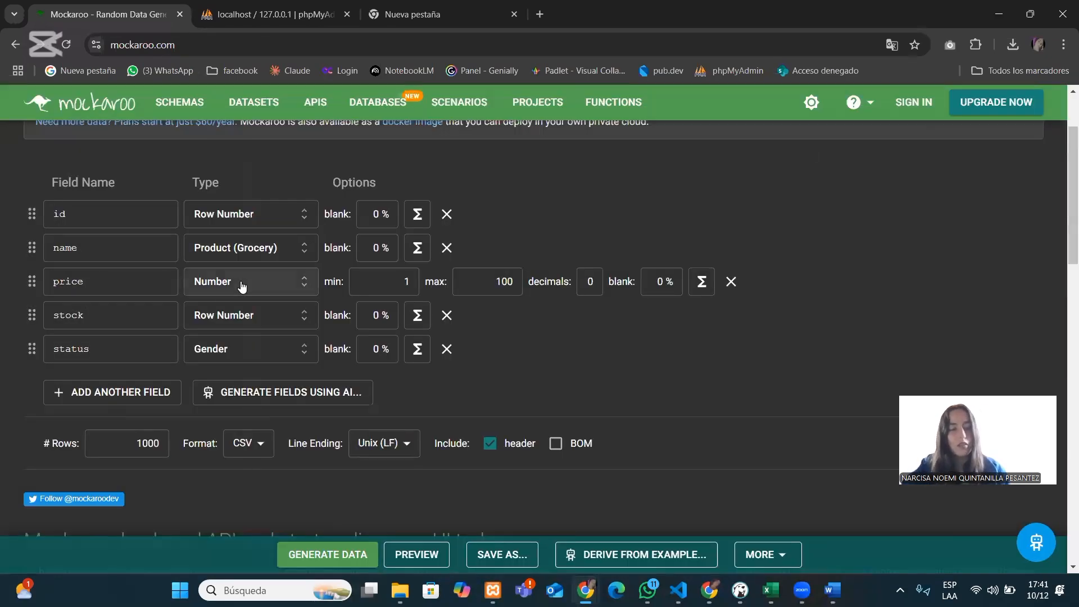
# Look up the number data types for the price field by searching for "num", and review the same list for the stock field
pyautogui.click(242, 282)
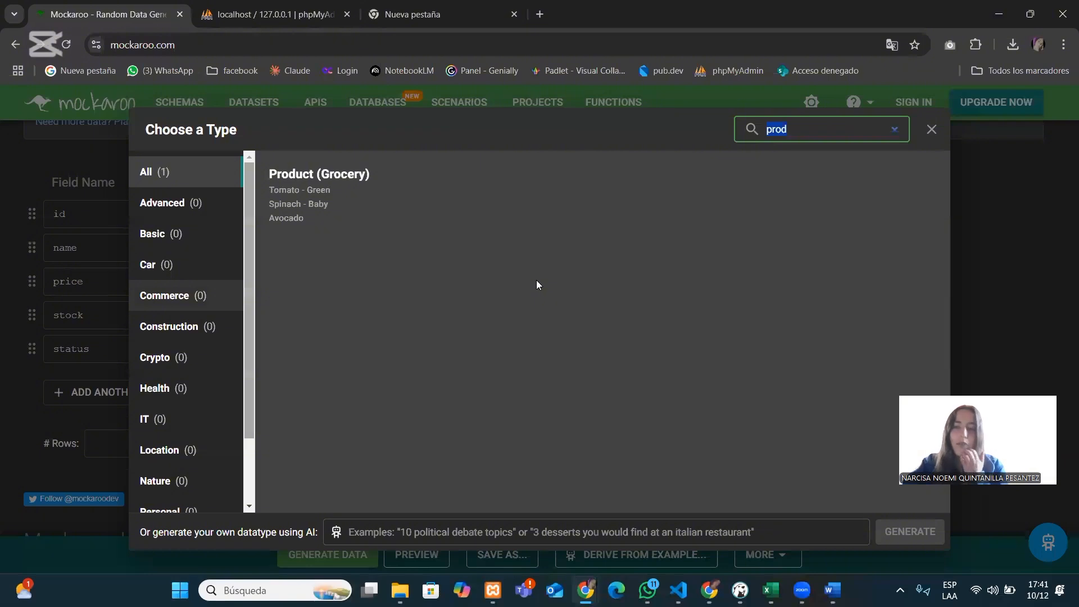
pyautogui.write('num')
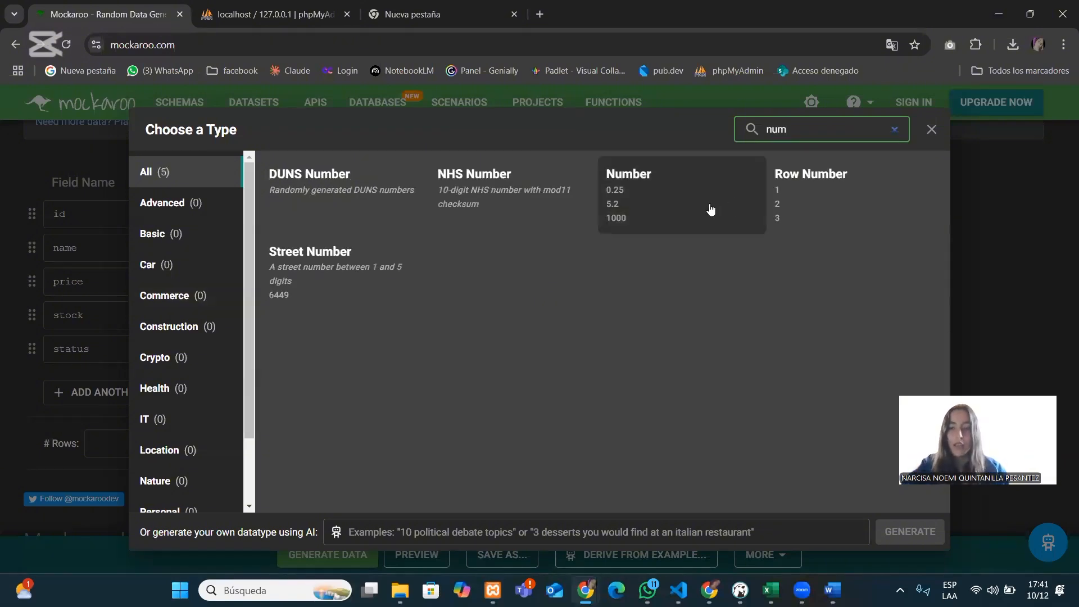
pyautogui.click(933, 129)
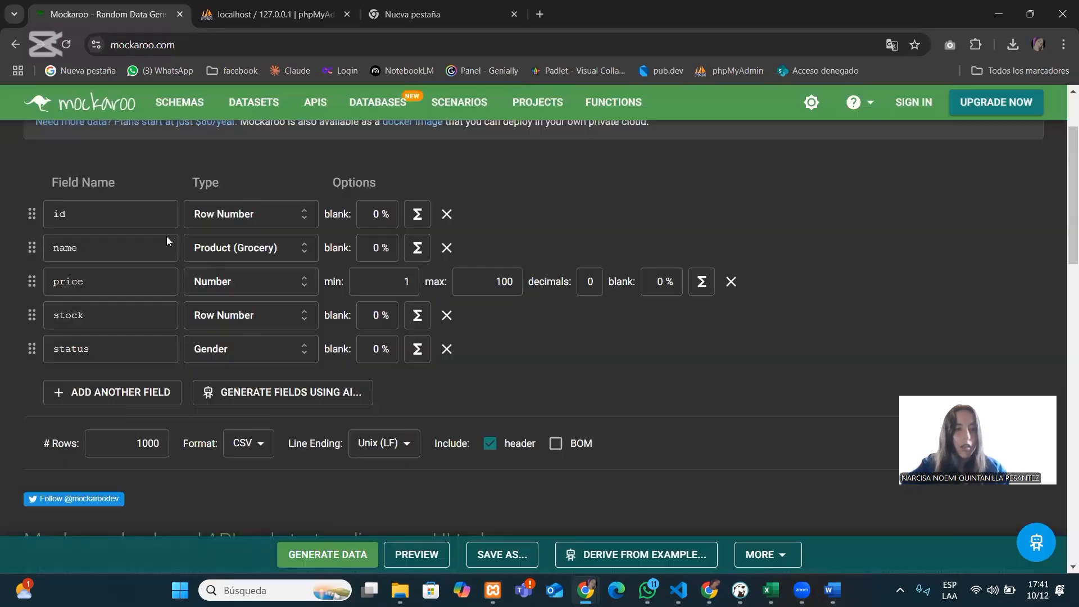
pyautogui.click(255, 328)
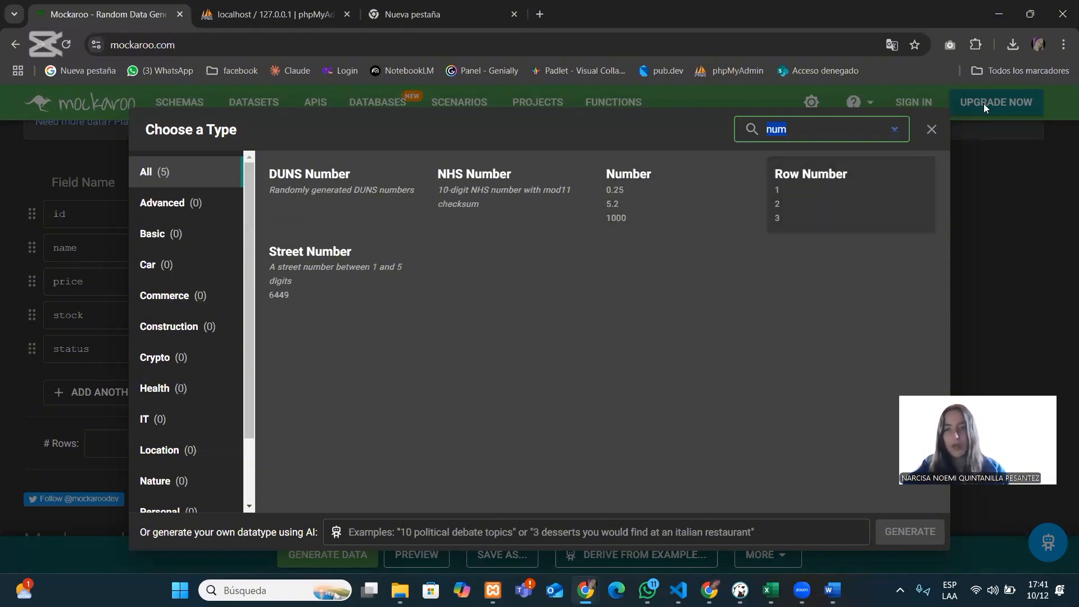
pyautogui.click(931, 130)
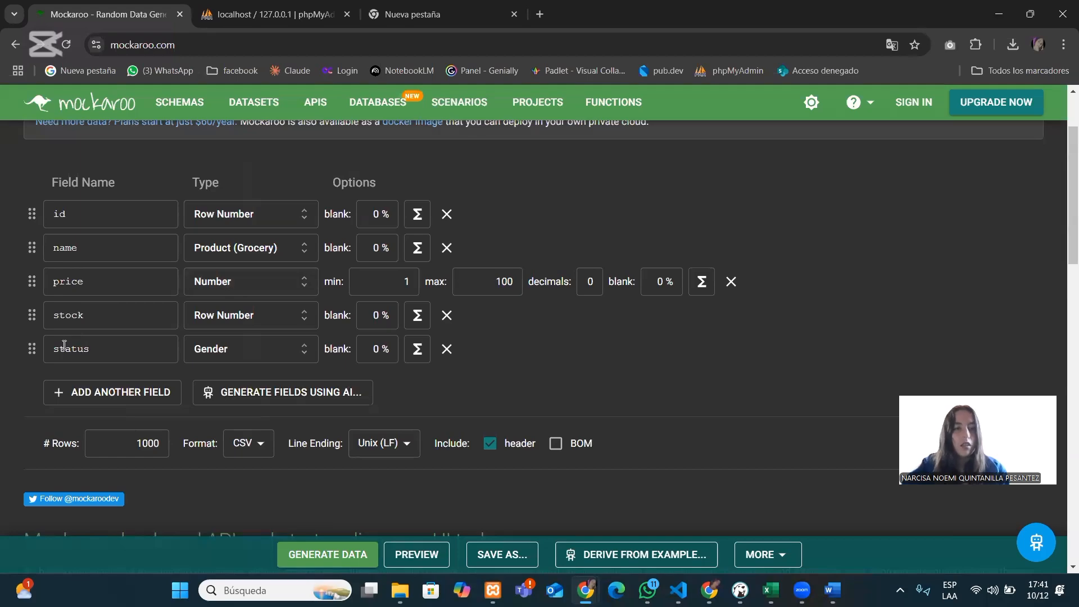
# Set the status field's data type to Boolean, finding it with the search "bo"
pyautogui.click(219, 348)
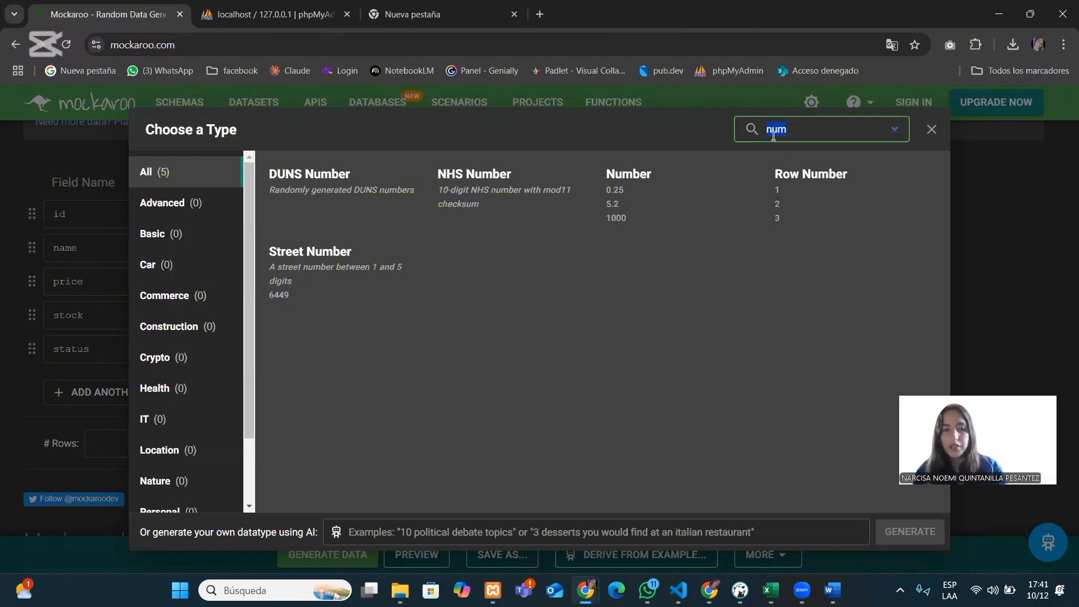
pyautogui.write('bo')
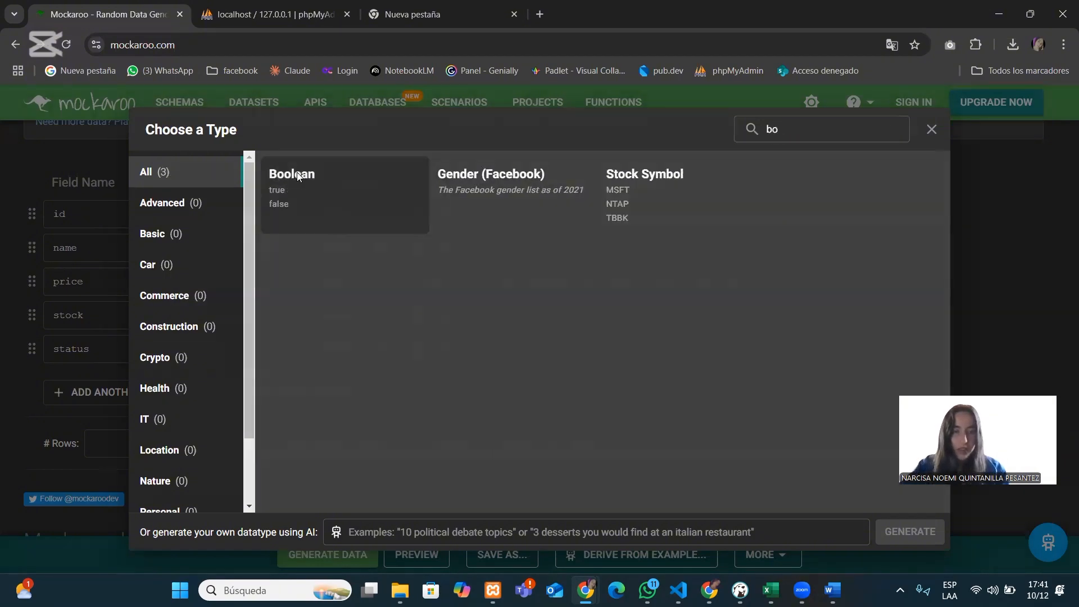
pyautogui.click(298, 177)
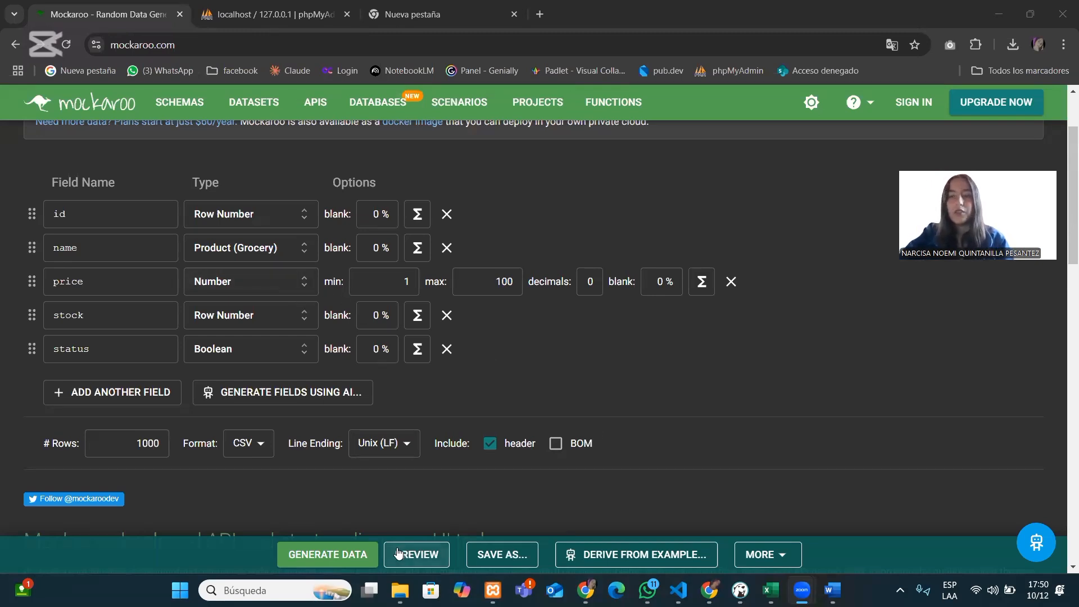
# Preview the mock product data as a table, check the row count setting, and close the preview
pyautogui.click(435, 548)
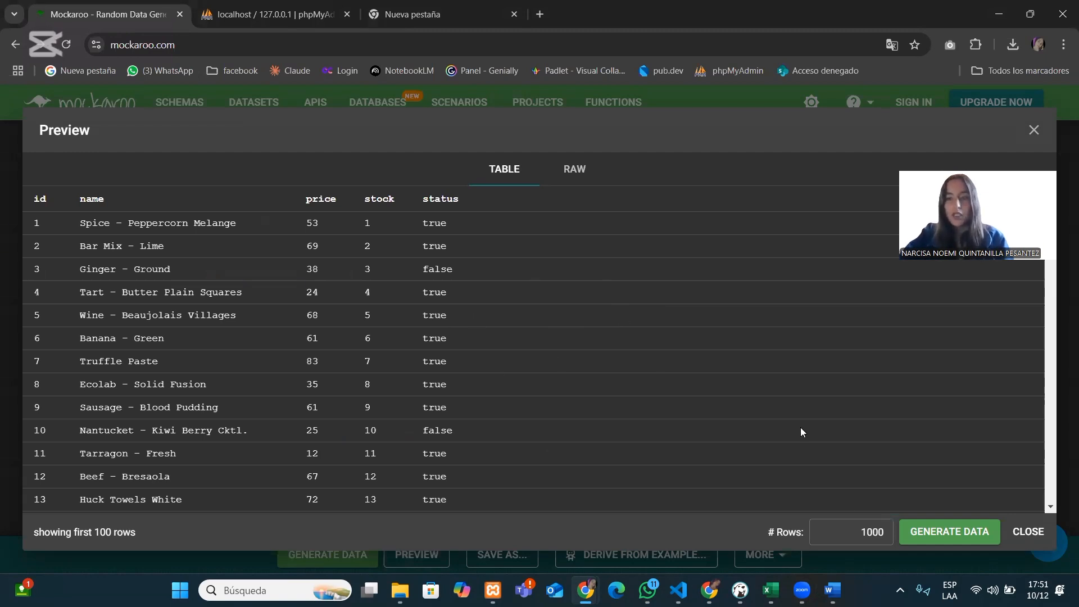
pyautogui.click(847, 537)
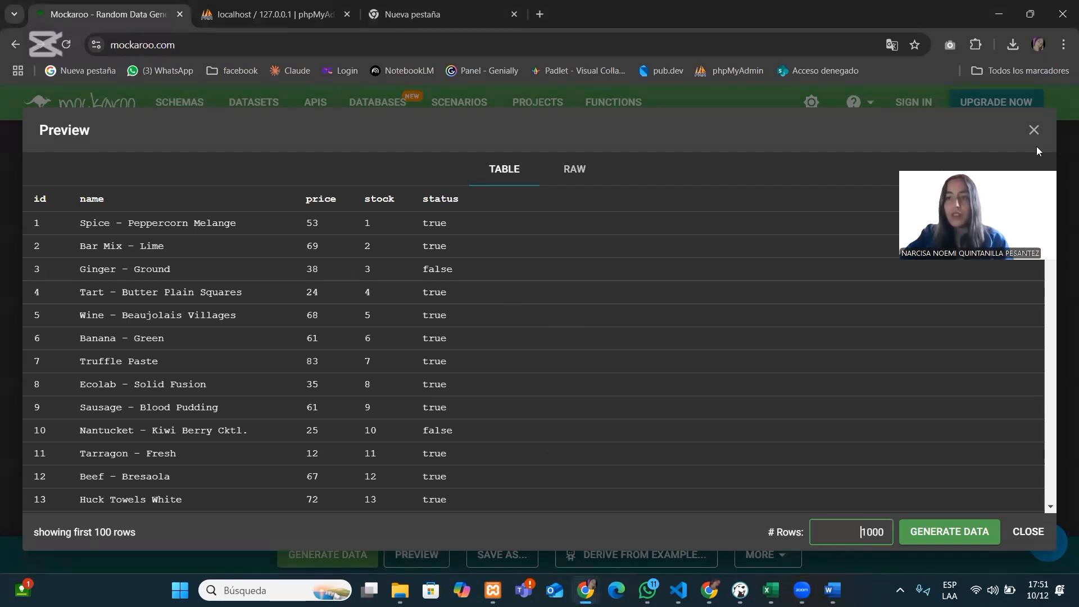
pyautogui.click(1036, 131)
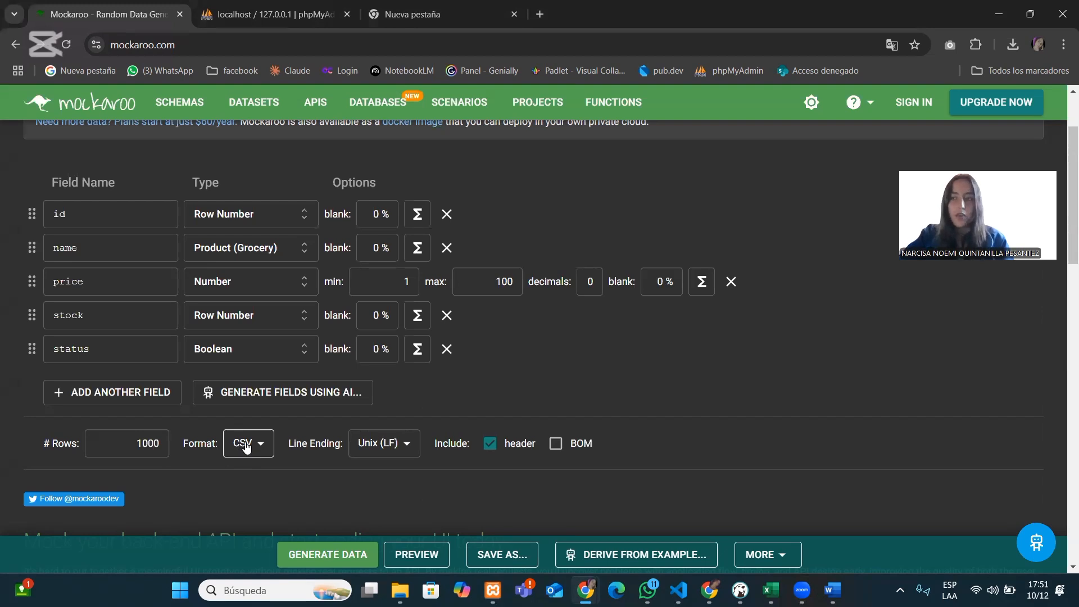
# Choose CSV as the output format and generate the data file with 1000 rows
pyautogui.click(245, 447)
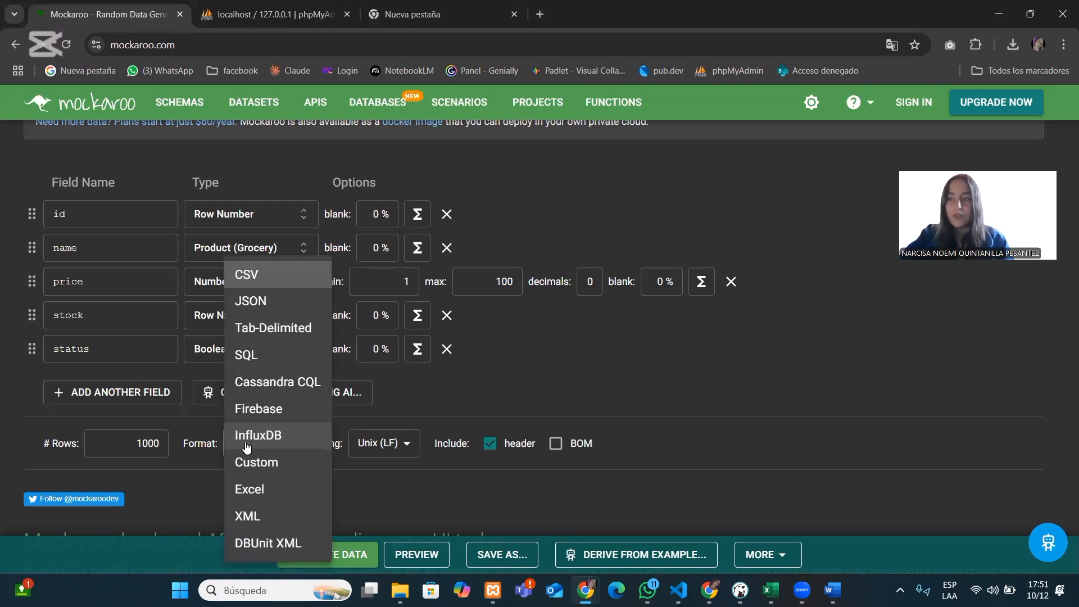
pyautogui.click(266, 278)
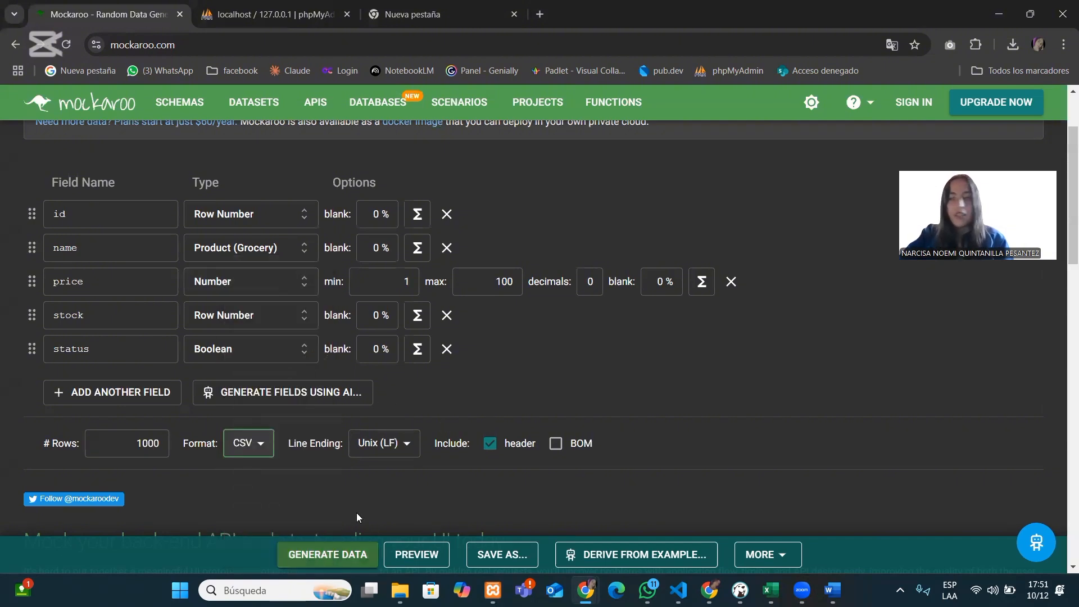
pyautogui.click(354, 553)
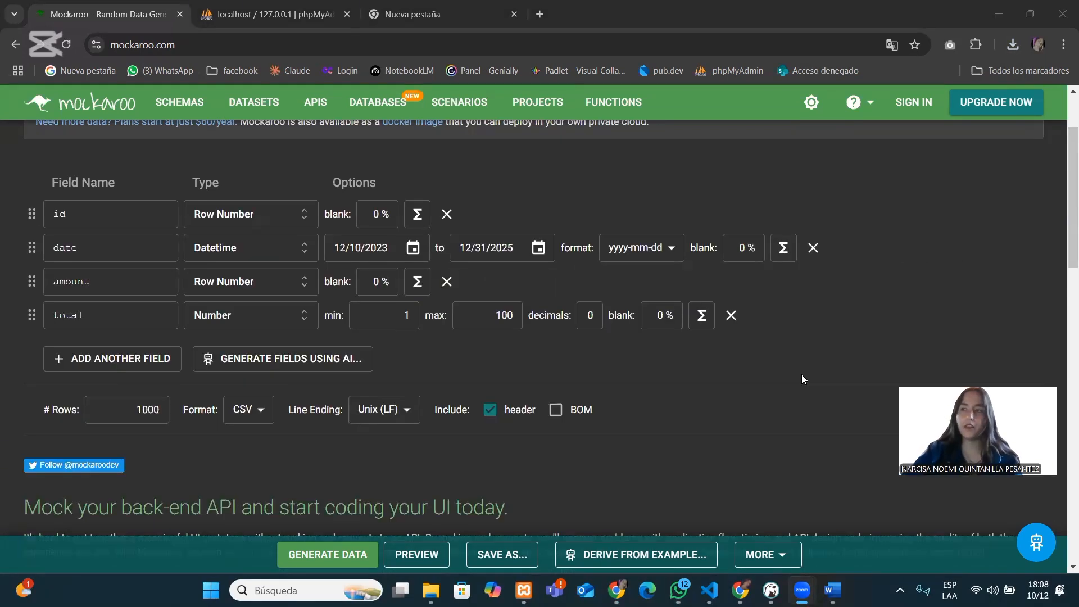
# Open the second most recent download, MOCK_DATA.csv, and switch to it in Excel
pyautogui.click(1012, 47)
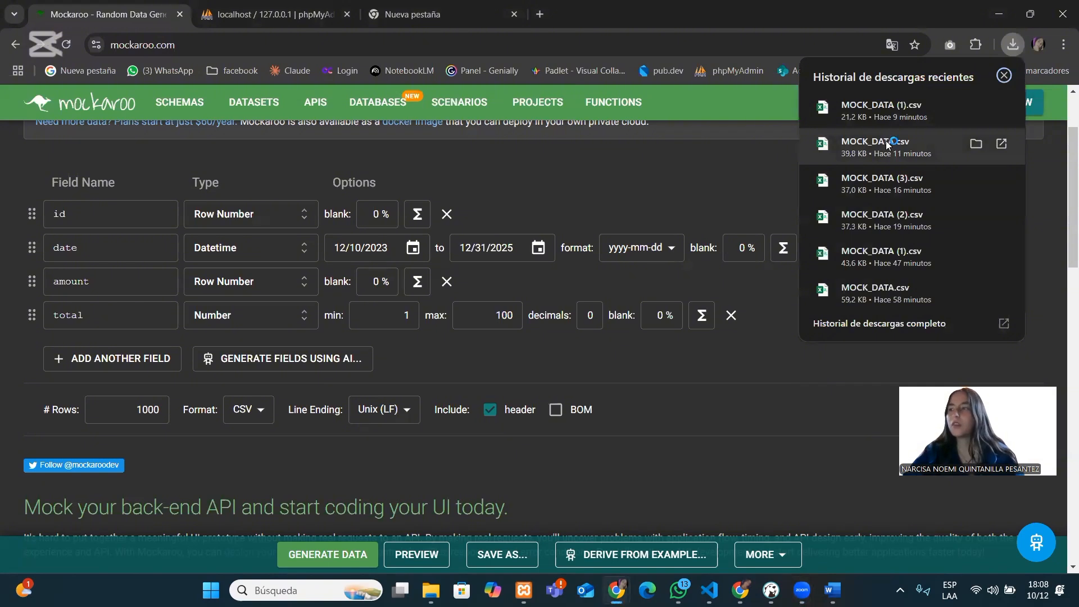
pyautogui.click(886, 141)
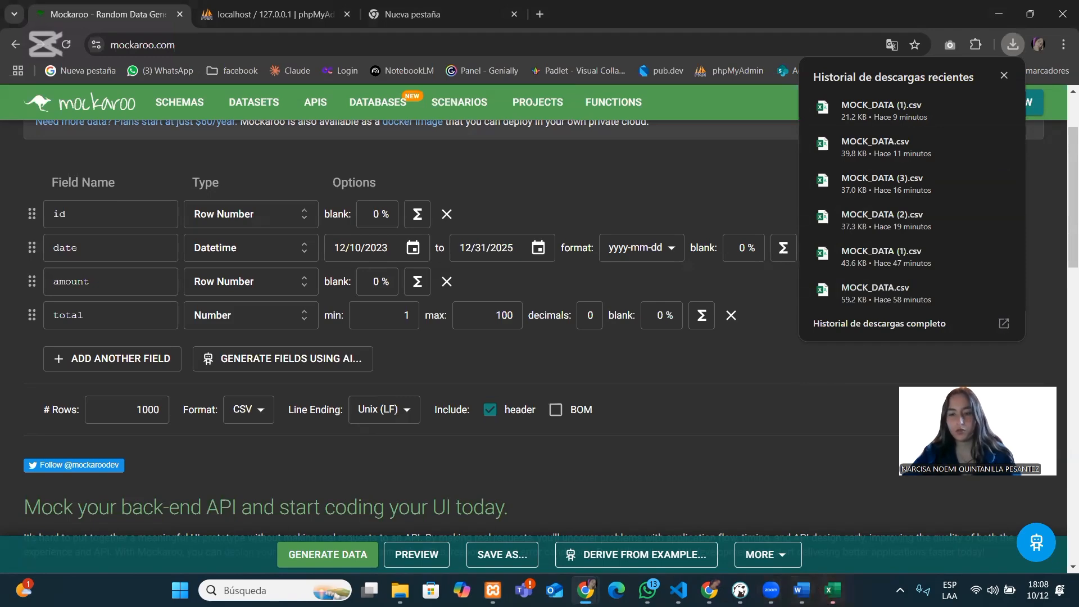
pyautogui.click(831, 590)
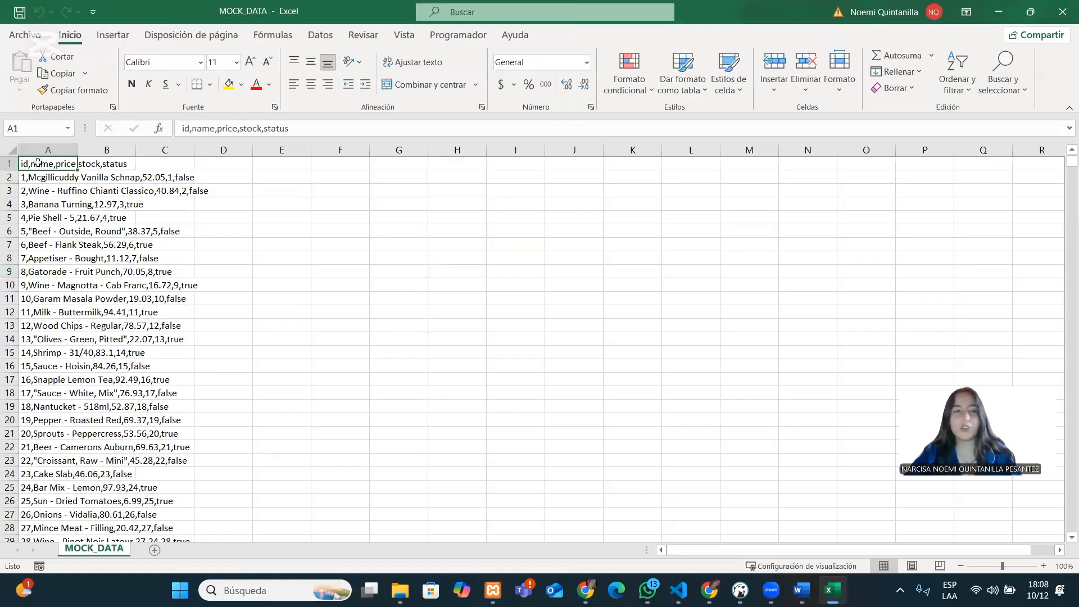
# Split column A into separate columns as delimited text, with tab turned off and a comma entered as the custom separator
pyautogui.click(50, 149)
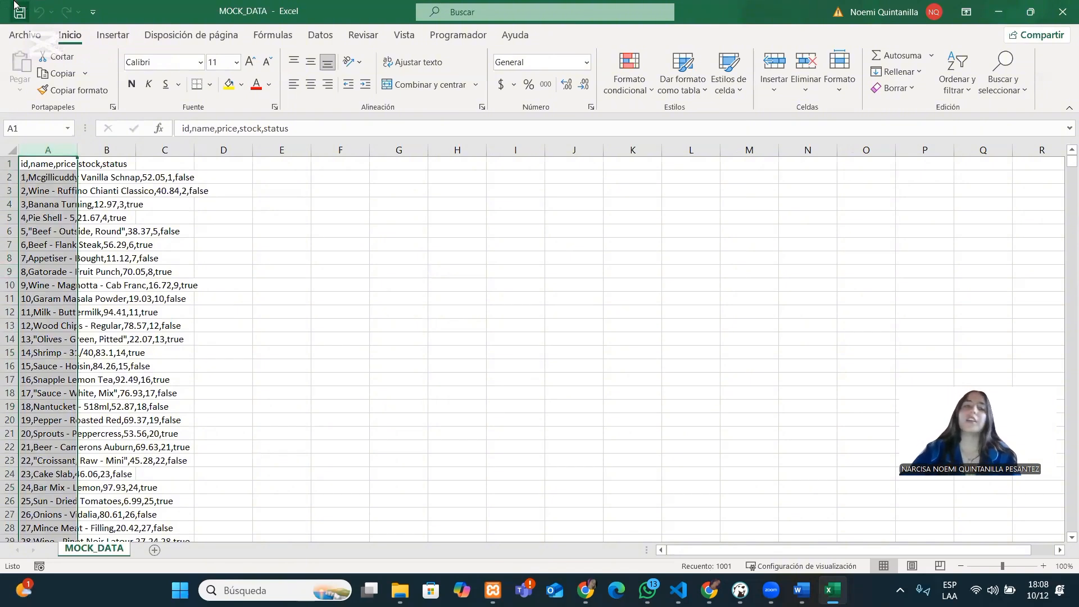
pyautogui.click(318, 35)
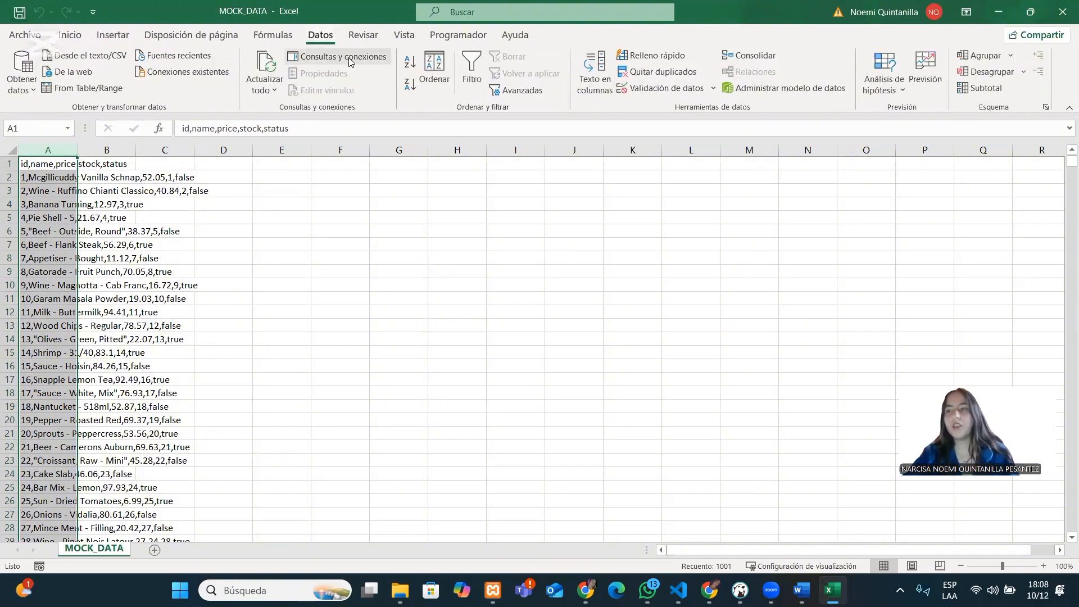
pyautogui.click(584, 88)
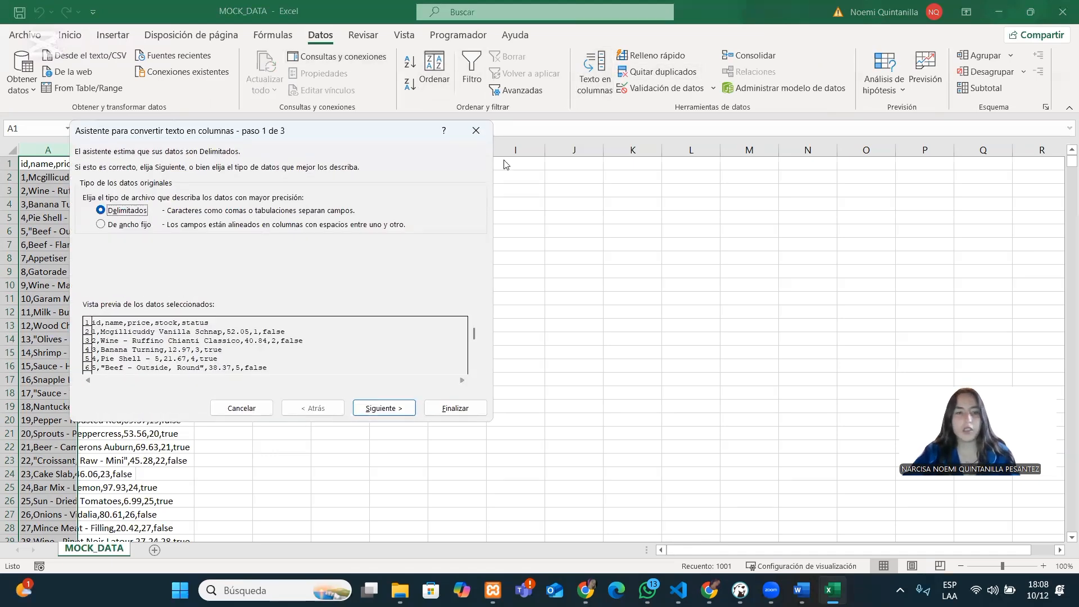
pyautogui.click(388, 406)
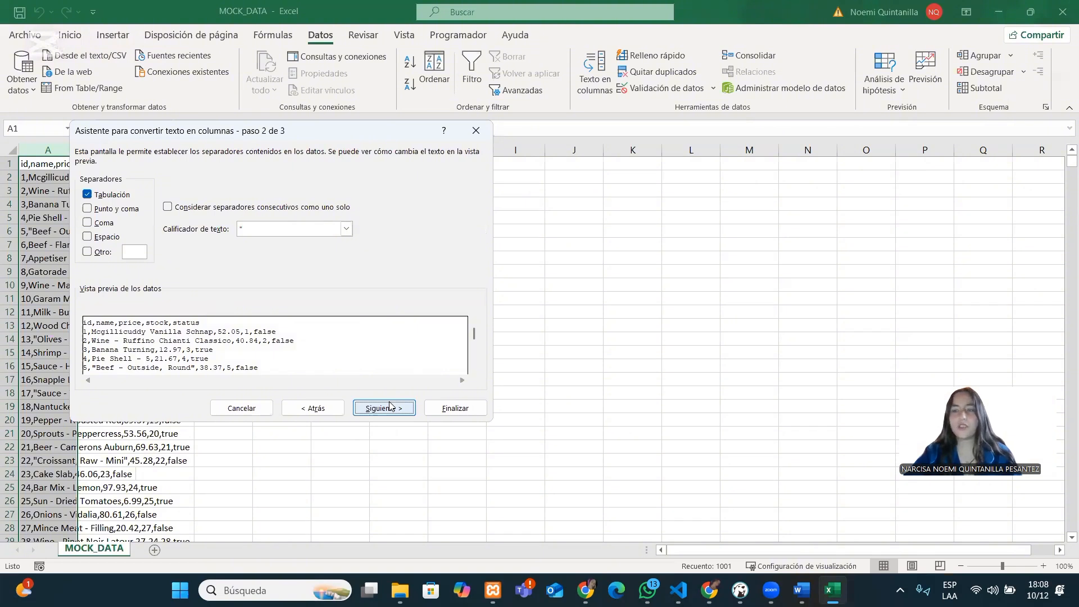
pyautogui.click(88, 253)
pyautogui.click(88, 197)
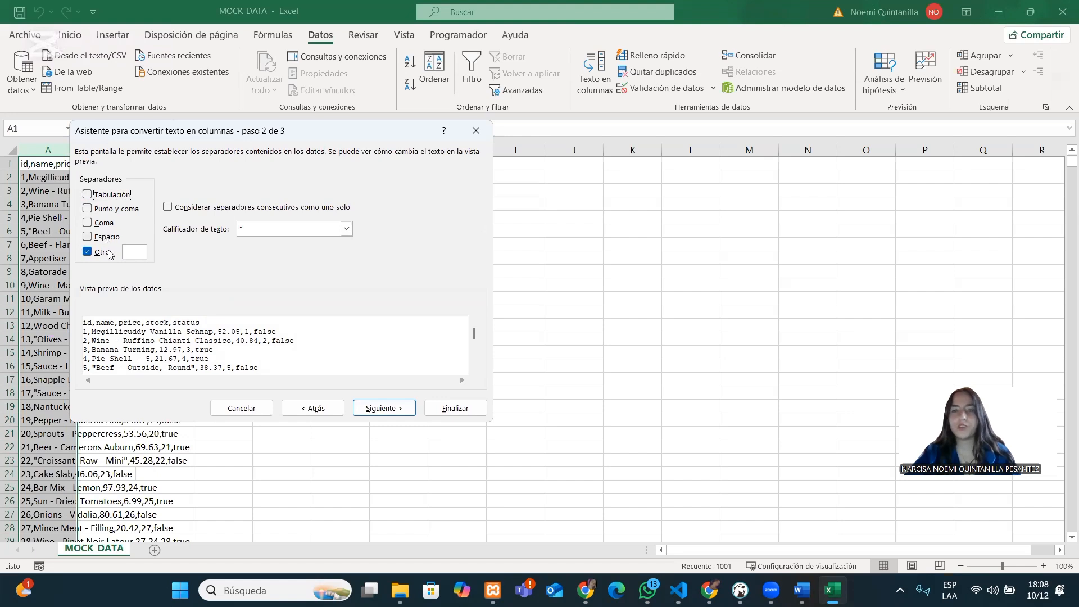
pyautogui.click(134, 251)
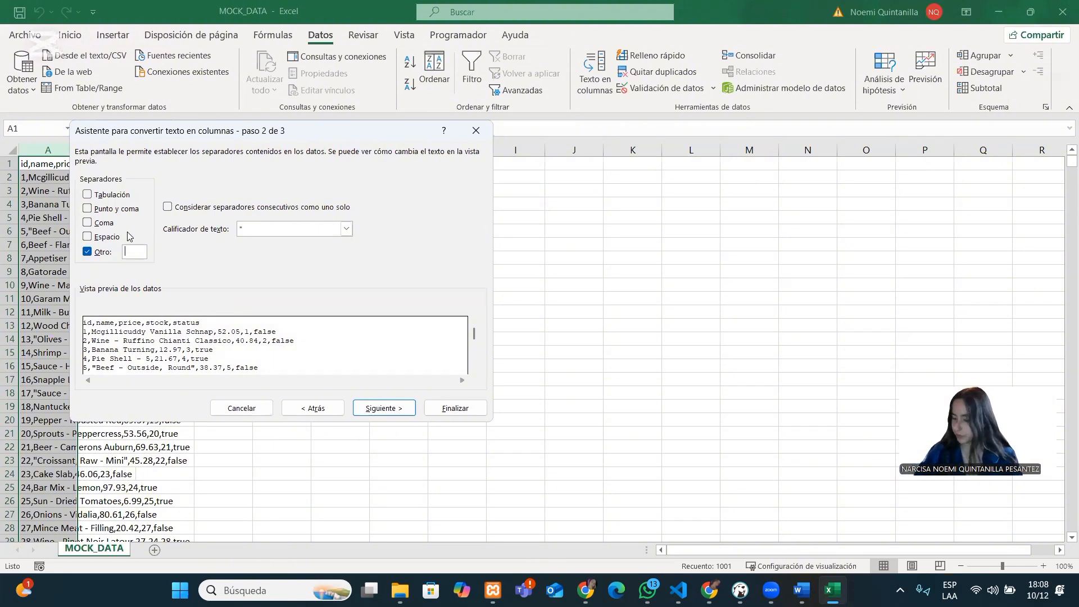
pyautogui.write(',')
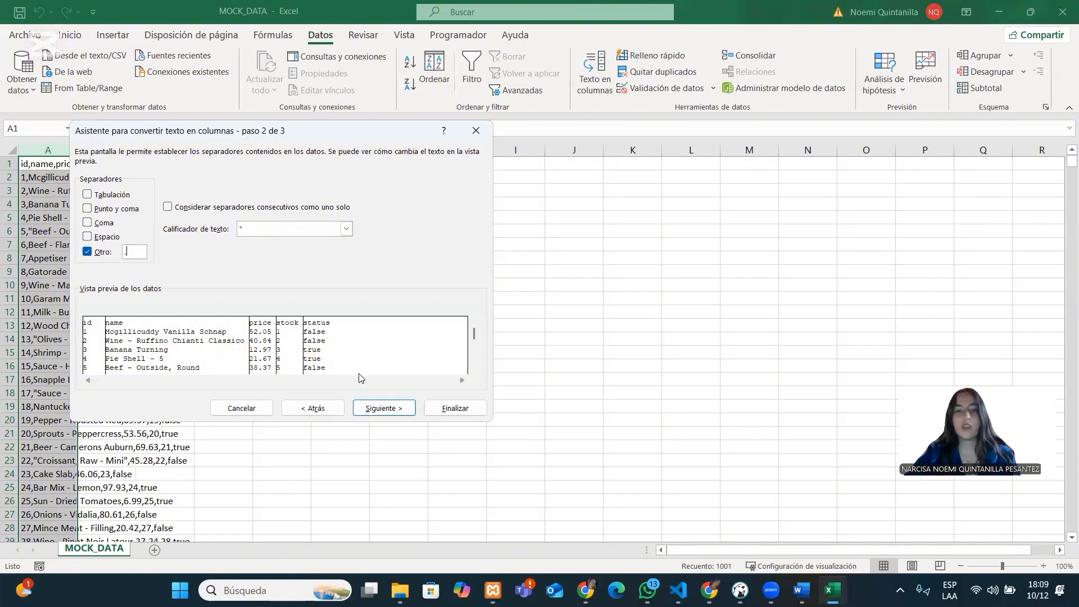
pyautogui.click(373, 409)
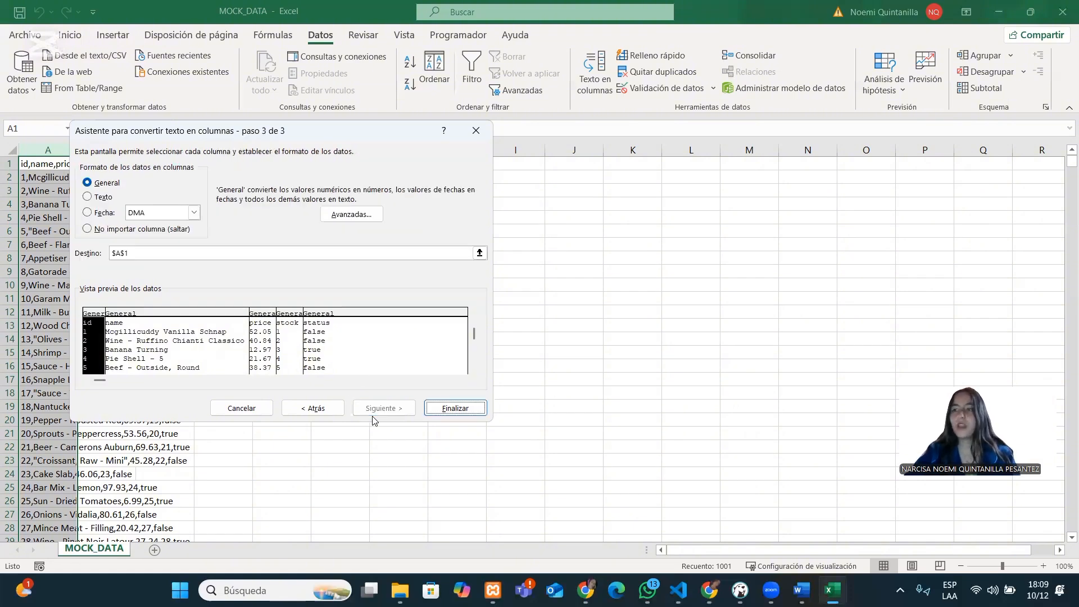
pyautogui.click(455, 409)
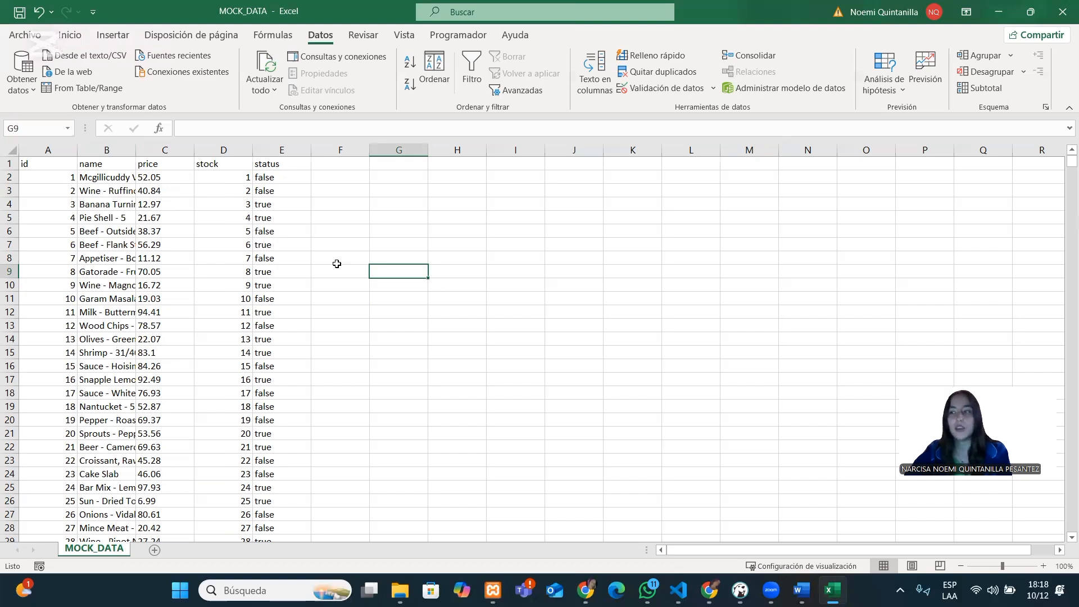
# Remove duplicate rows from the product data, expanding the selection from column B and comparing only the name column
pyautogui.click(123, 150)
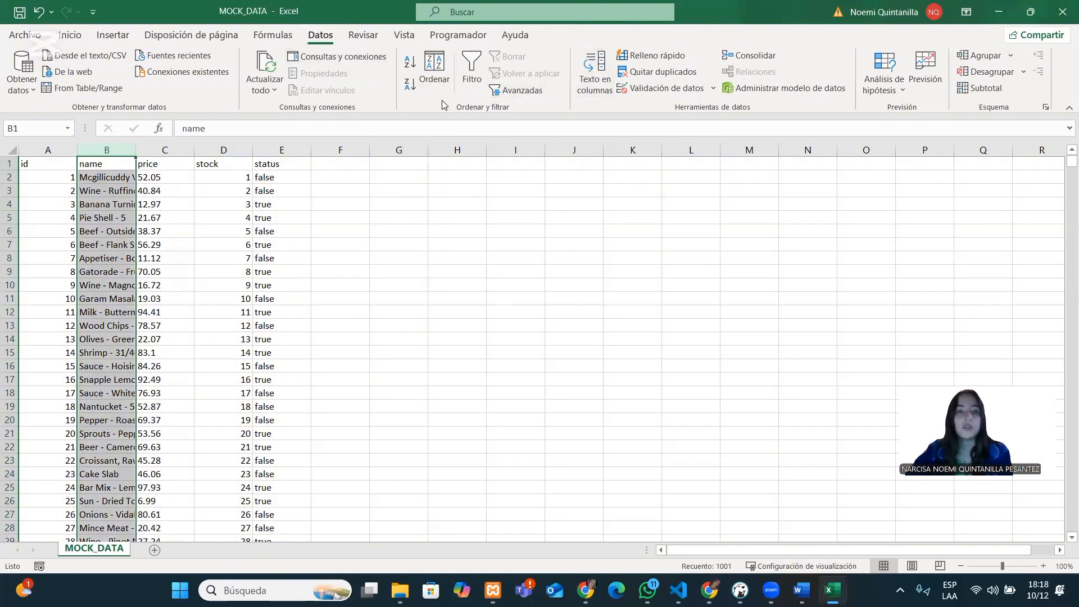
pyautogui.click(659, 73)
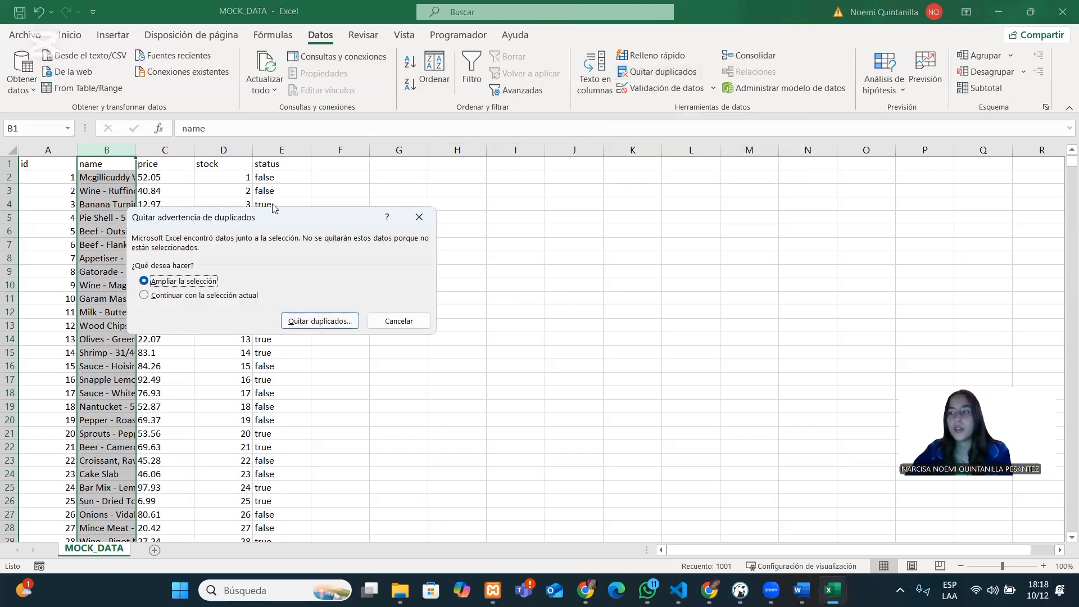
pyautogui.click(326, 320)
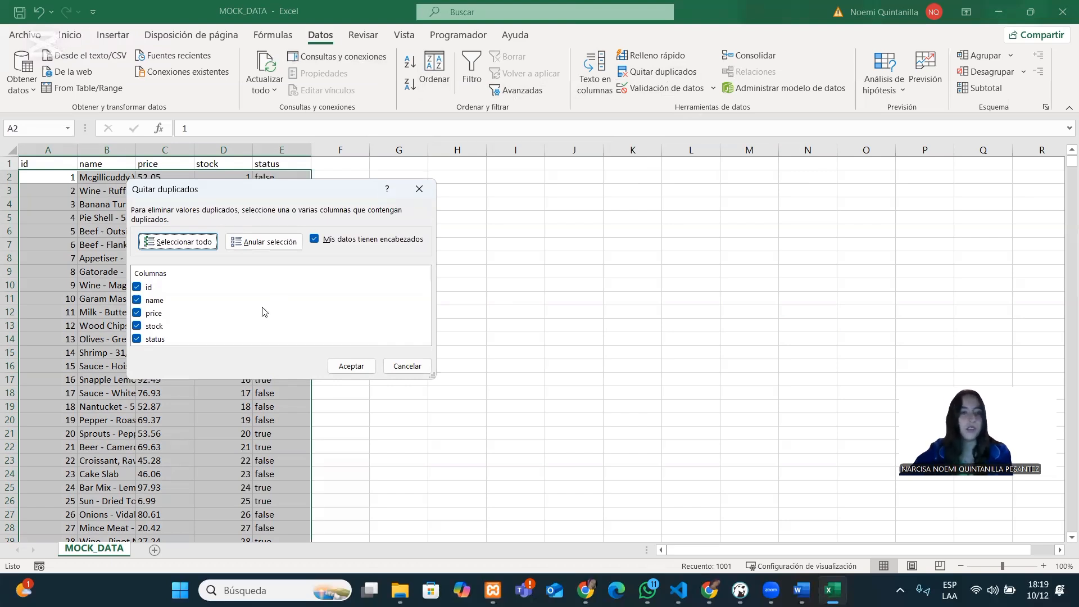
pyautogui.click(137, 287)
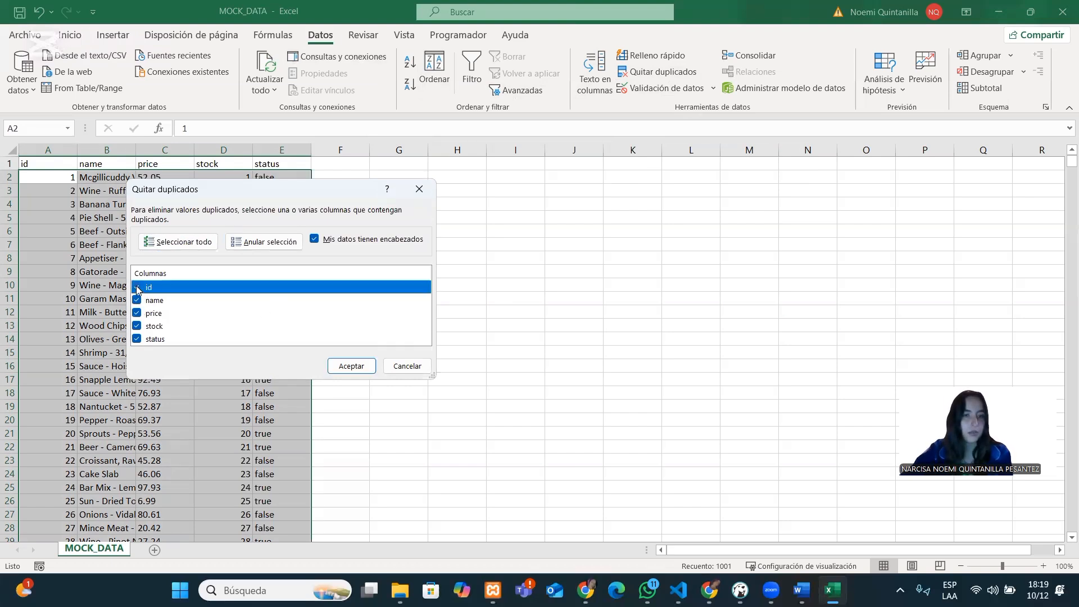
pyautogui.click(137, 313)
pyautogui.click(136, 326)
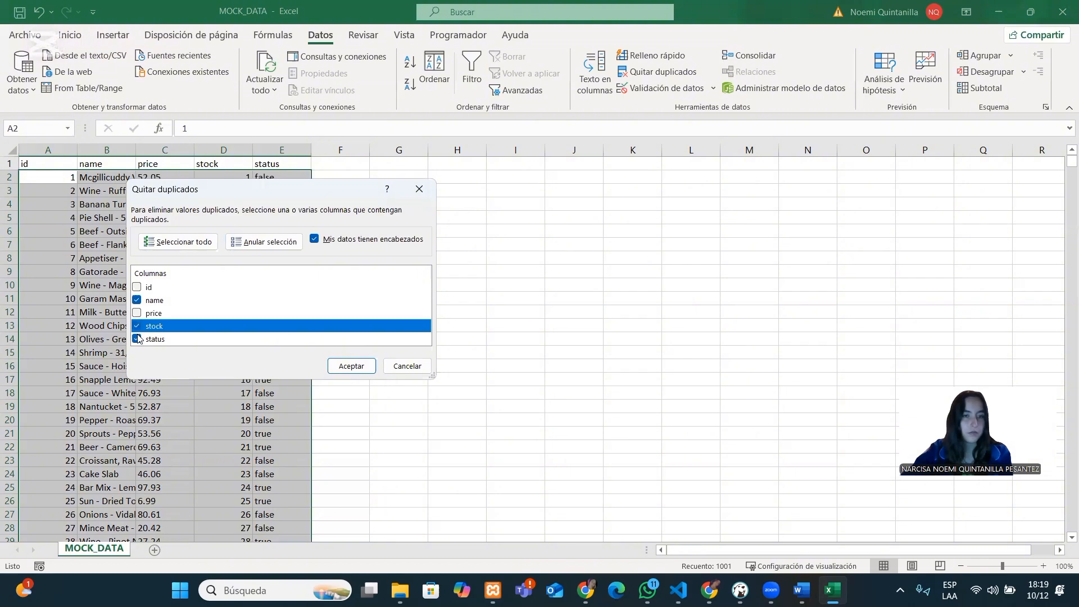
pyautogui.click(136, 339)
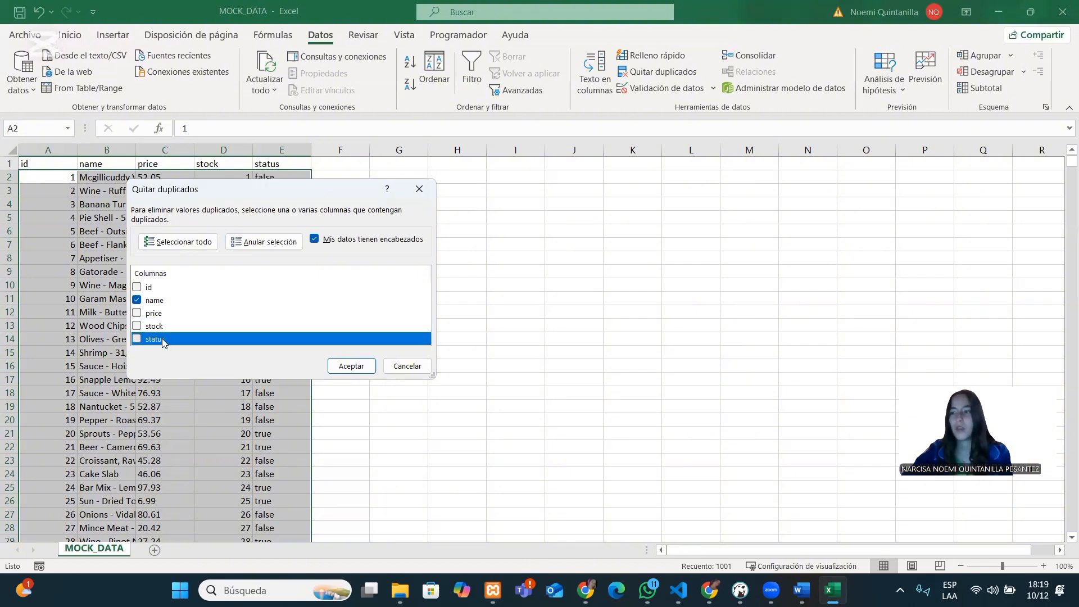
pyautogui.click(359, 367)
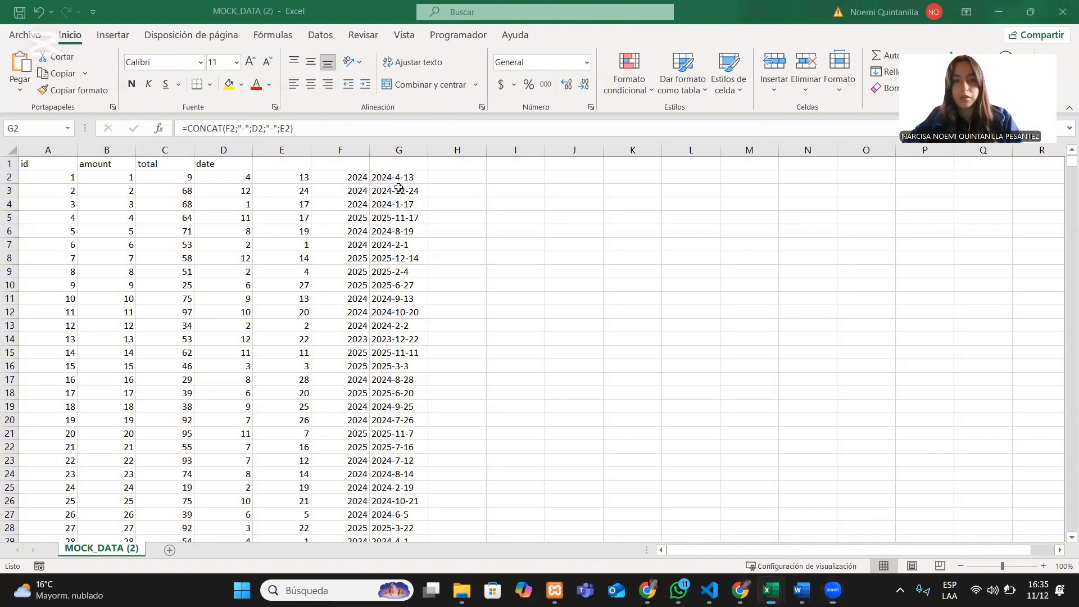
# Examine the CONCAT formulas in G2 to G4 of MOCK_DATA (2) that join year, month and day with hyphens
pyautogui.click(399, 161)
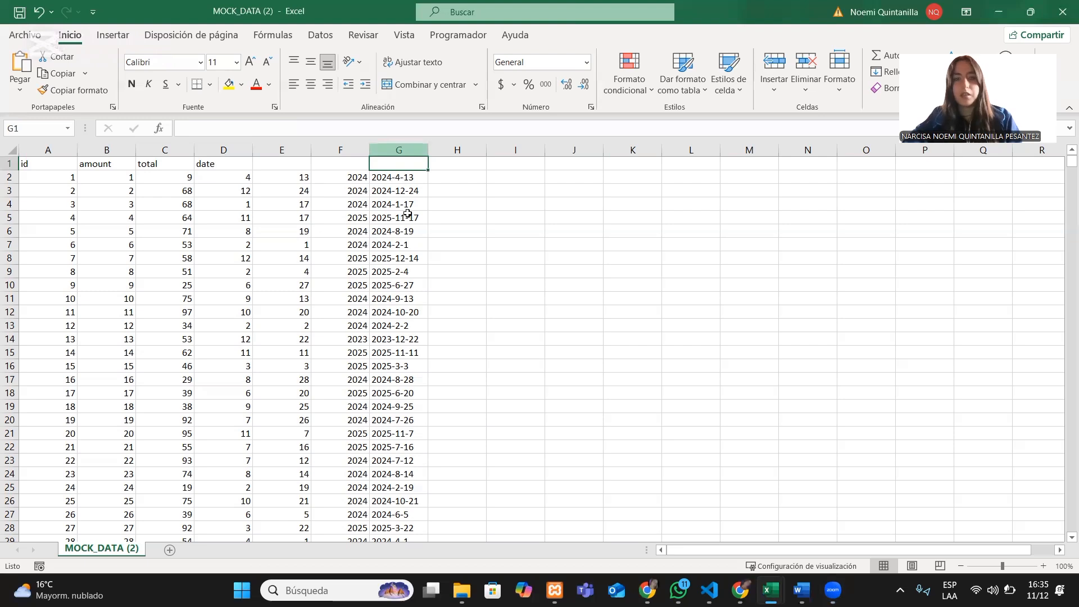
pyautogui.click(401, 178)
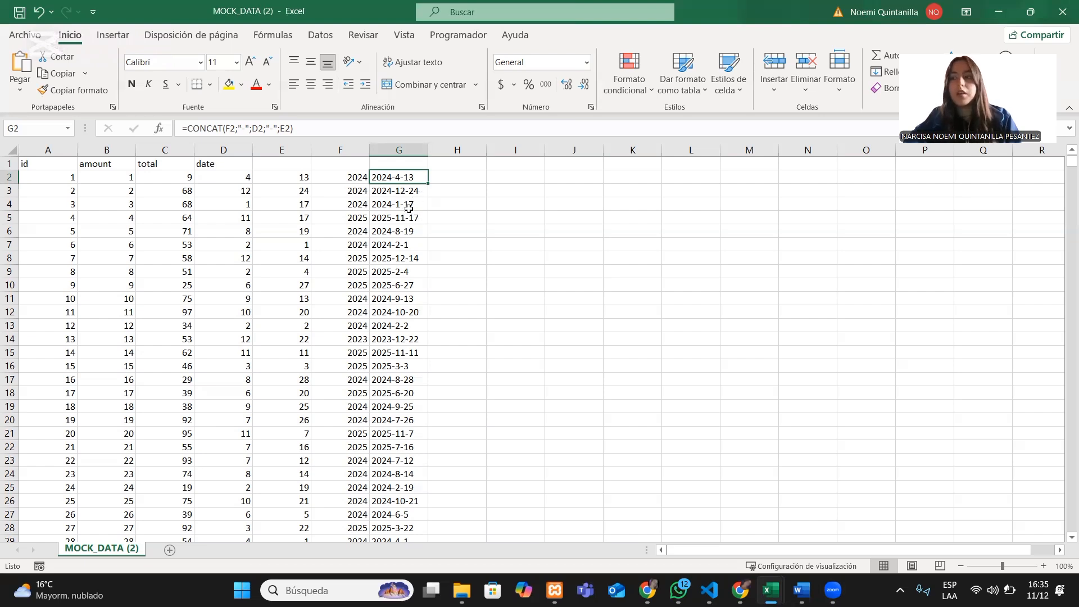
pyautogui.press('Down')
pyautogui.press('Down')
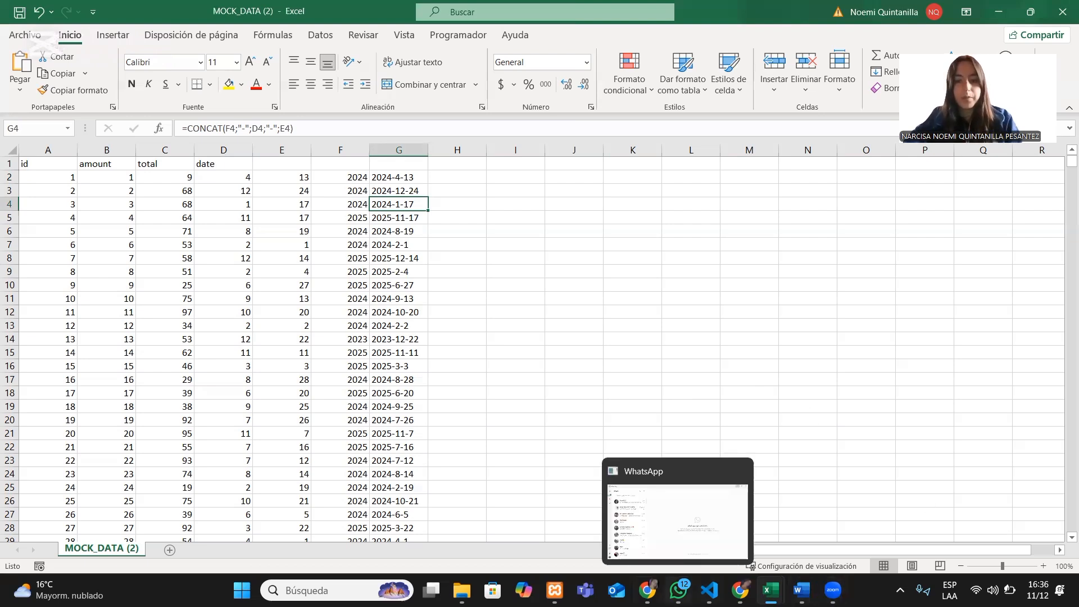
# Switch to phpMyAdmin and create a database named utc_products with the utf8mb4_general_ci collation
pyautogui.click(723, 530)
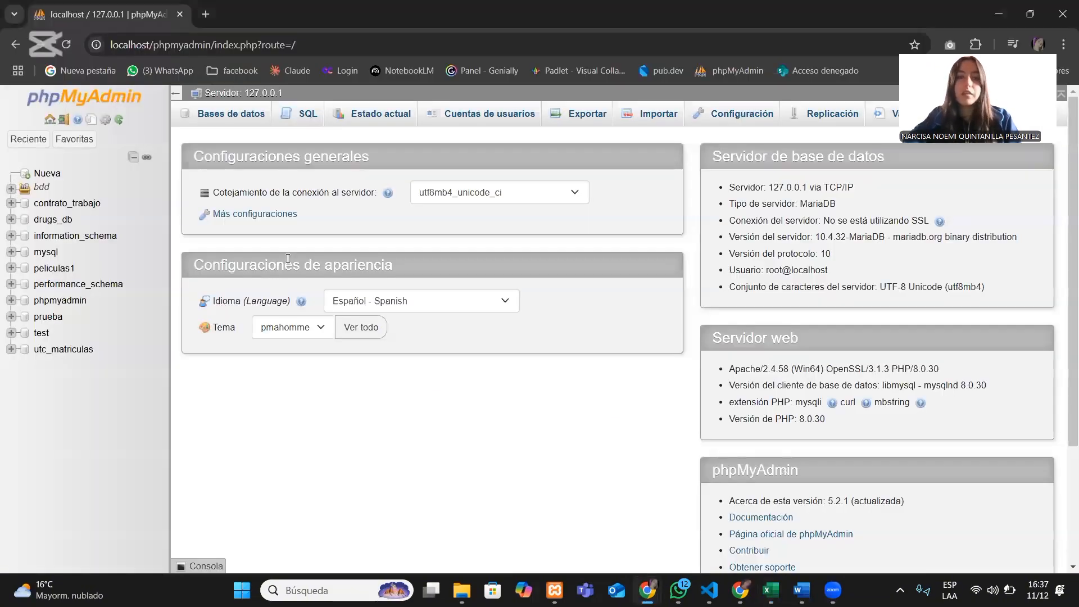
pyautogui.click(231, 119)
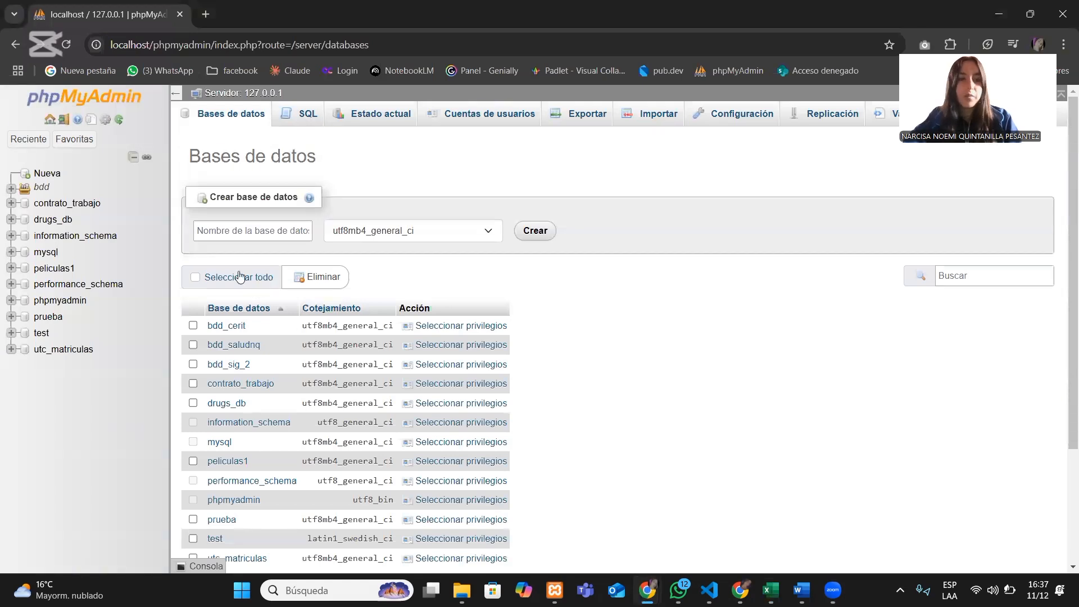
pyautogui.click(248, 231)
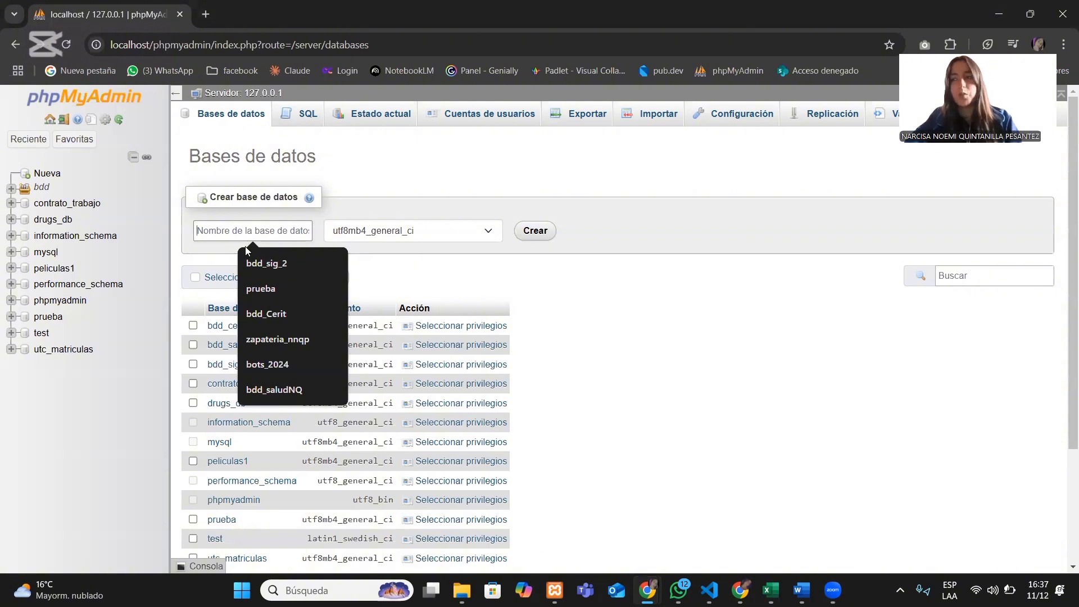
pyautogui.write('itc')
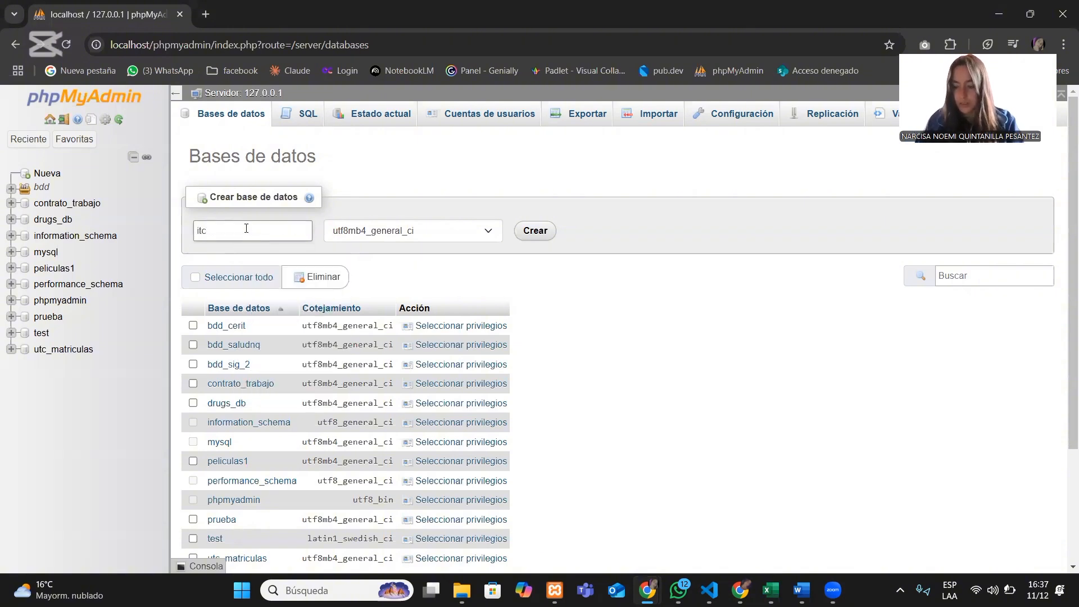
pyautogui.press('BackSpace')
pyautogui.press('BackSpace')
pyautogui.press('BackSpace')
pyautogui.write('utc_product')
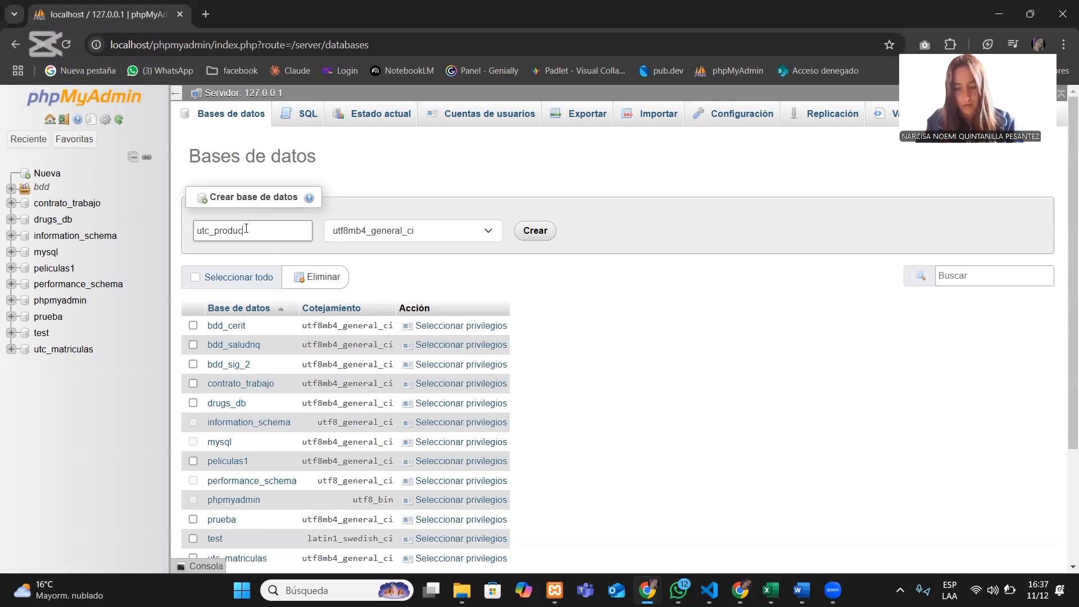
pyautogui.write('s')
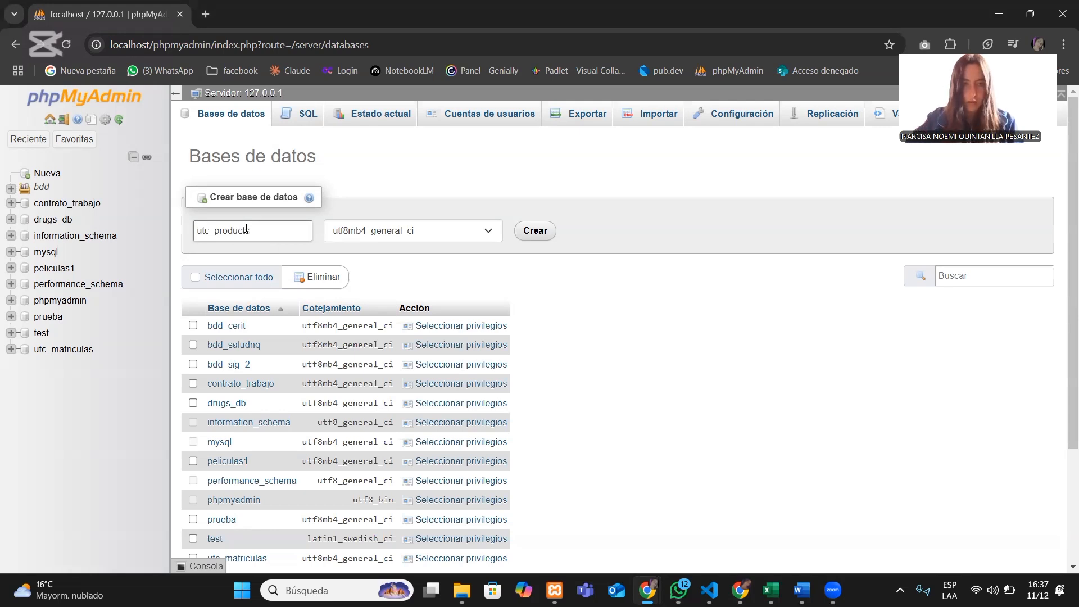
pyautogui.click(540, 237)
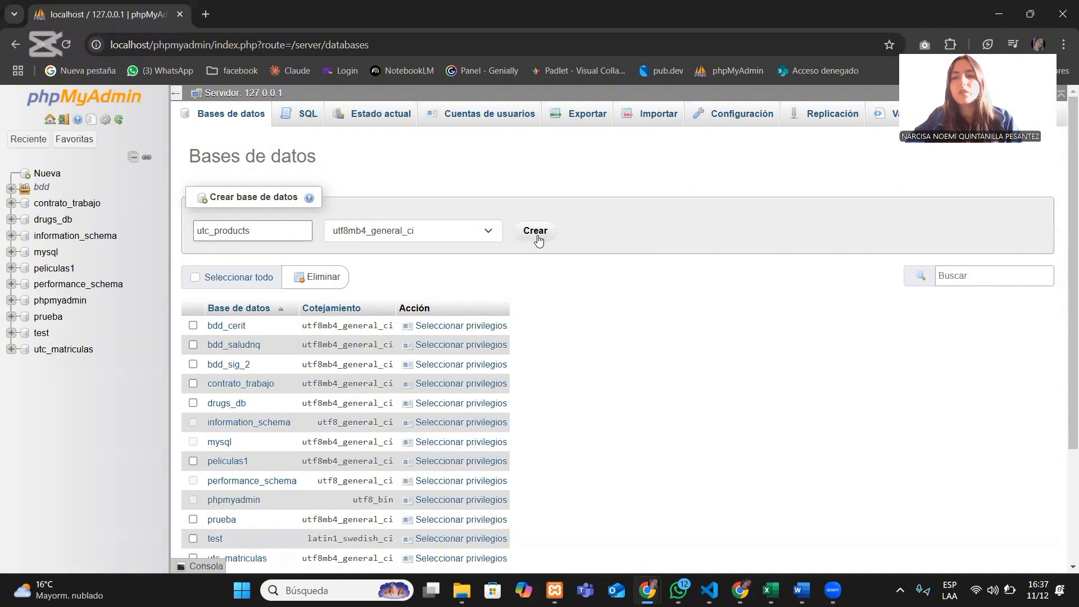
pyautogui.click(537, 236)
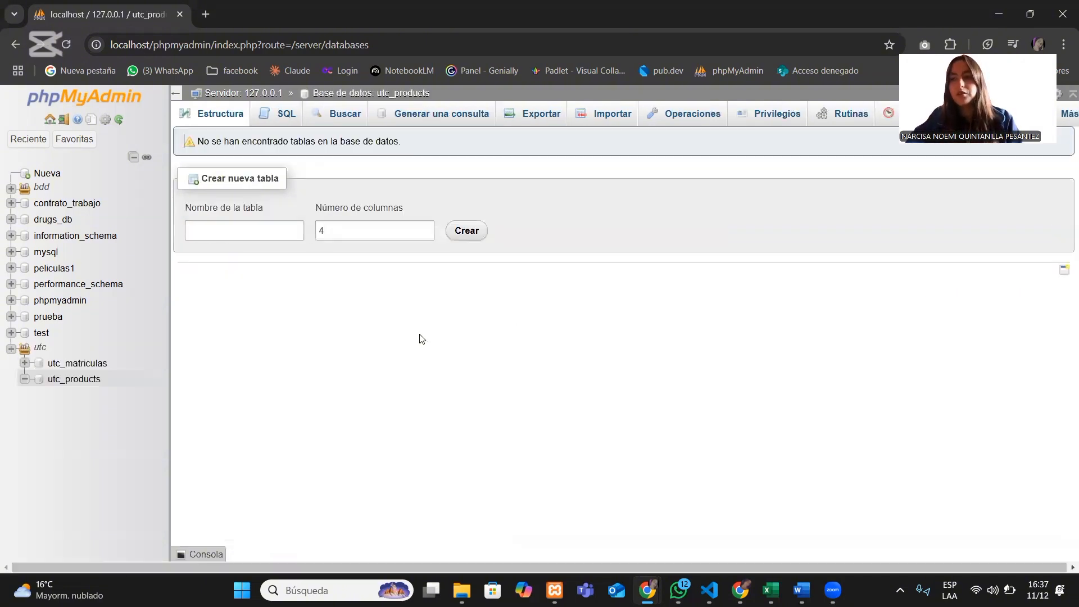
# In utc_products, run the SQL creating tables products (id, name, price, stock, status) and sales (id, dates, amount, total), and browse both tables
pyautogui.click(277, 123)
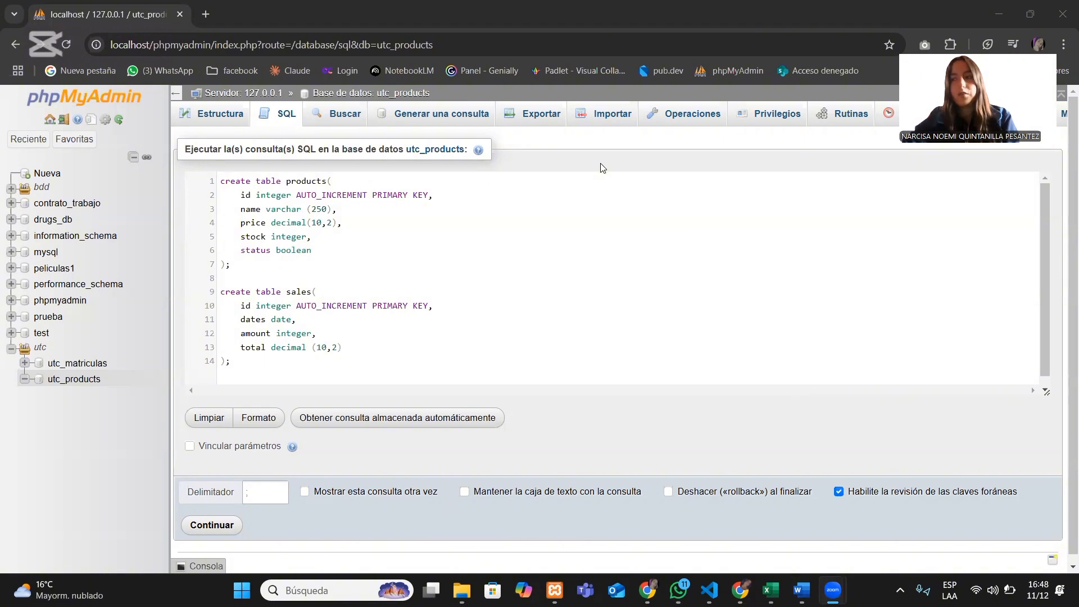
pyautogui.click(195, 526)
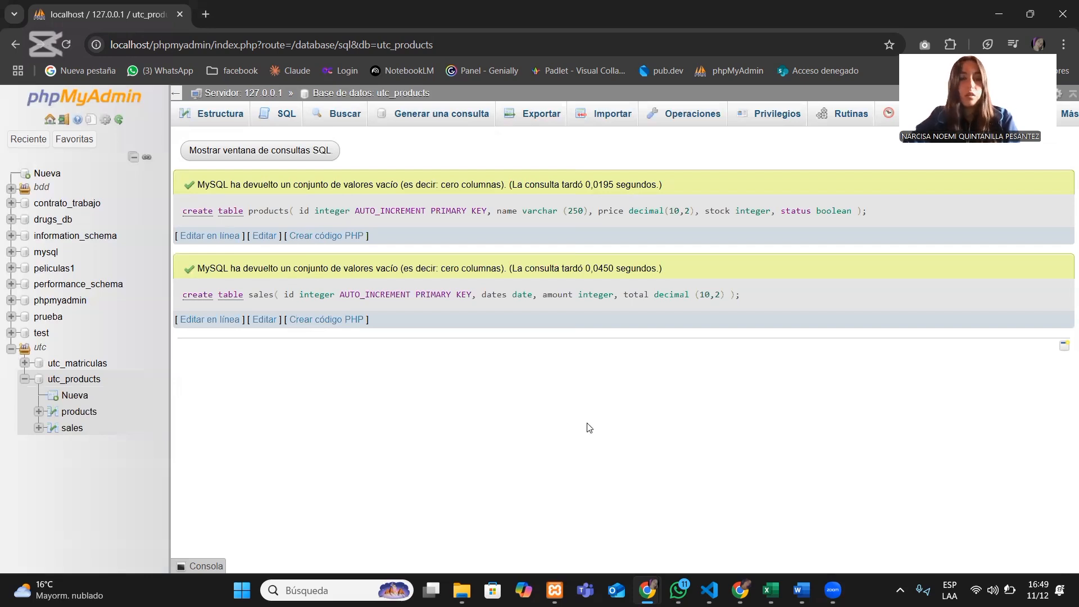
pyautogui.click(79, 412)
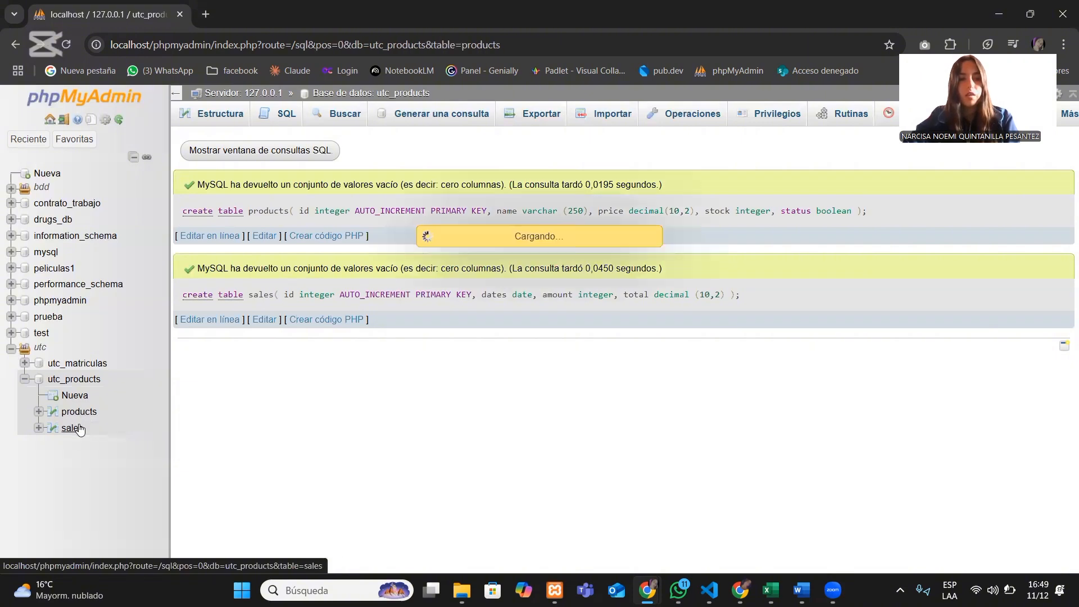
pyautogui.click(79, 428)
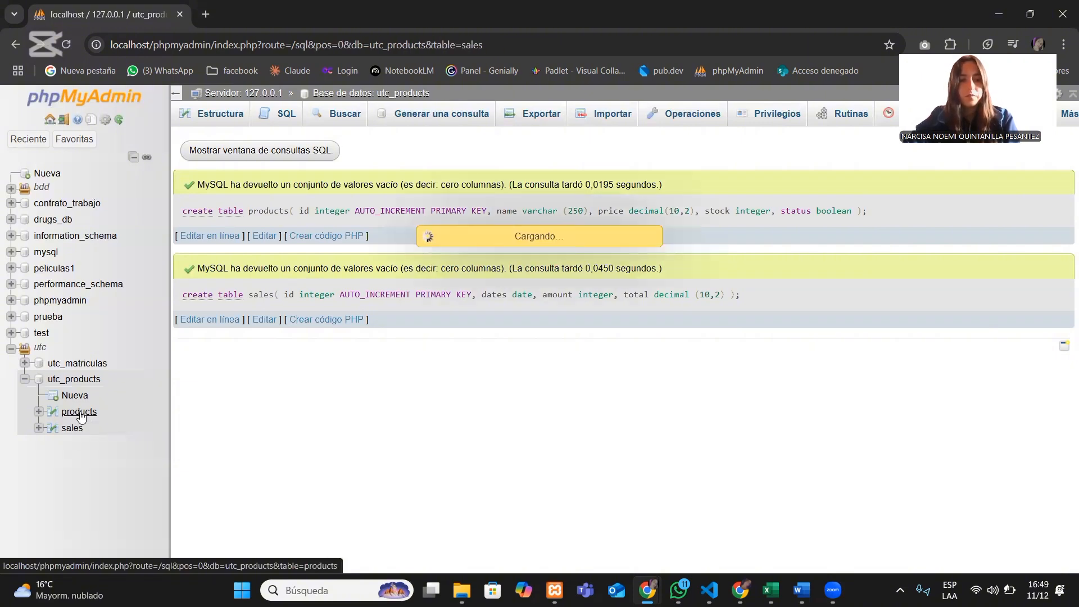
pyautogui.click(79, 412)
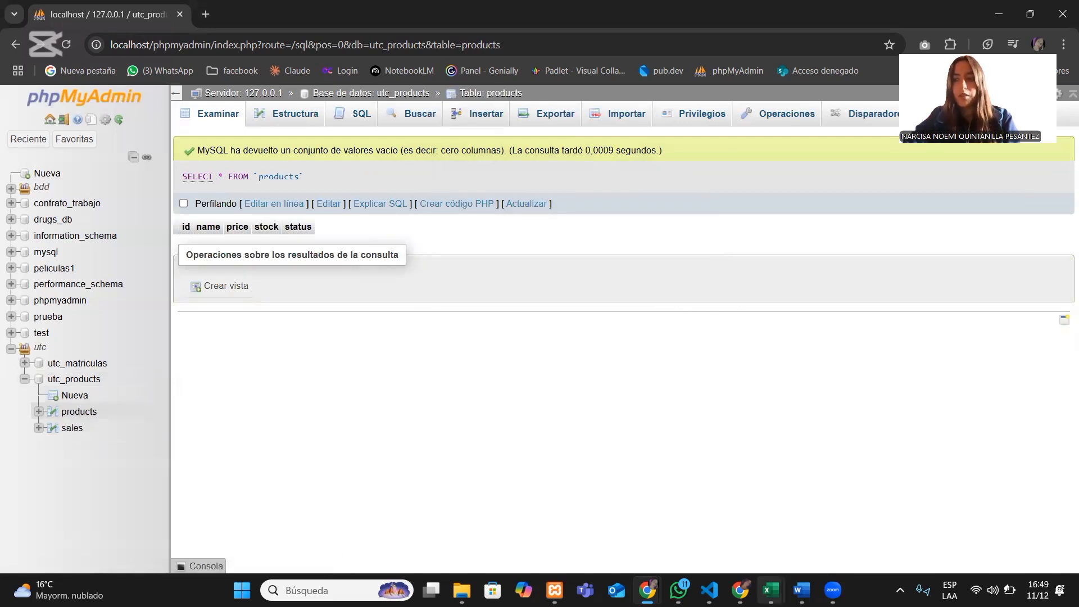
# Switch to the MOCK_DATA workbook in Excel and start a CONCAT formula in G2 with the text "inset into products ()"
pyautogui.moveTo(771, 590)
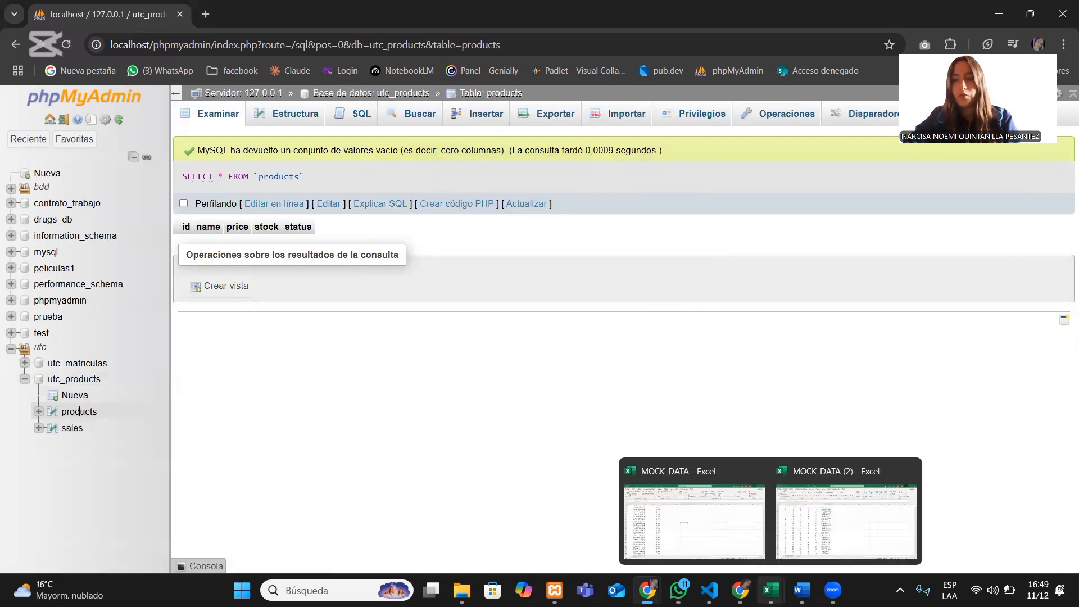
pyautogui.click(735, 531)
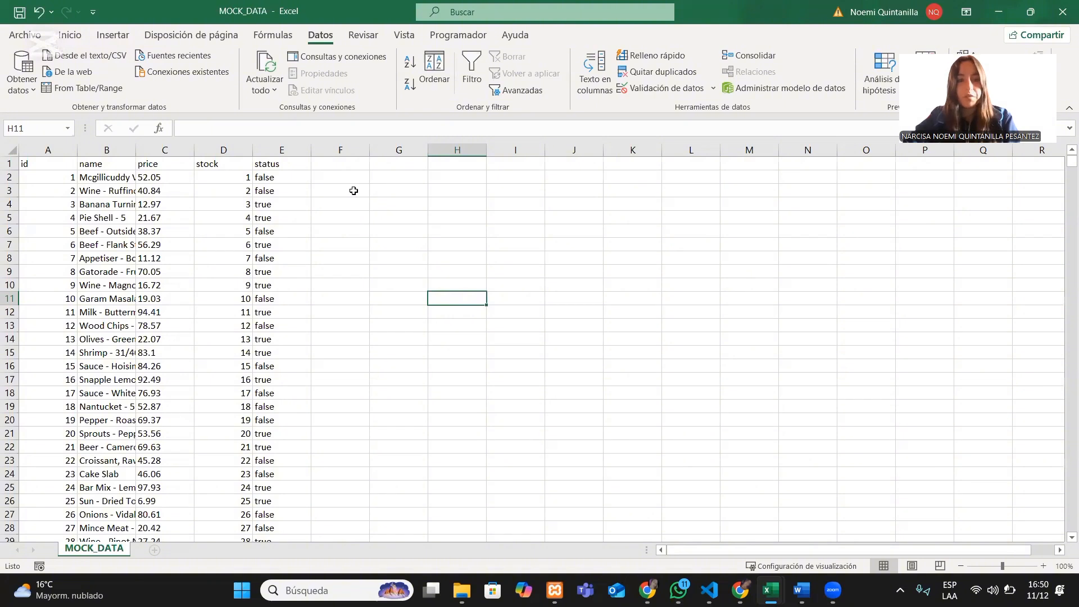
pyautogui.click(385, 177)
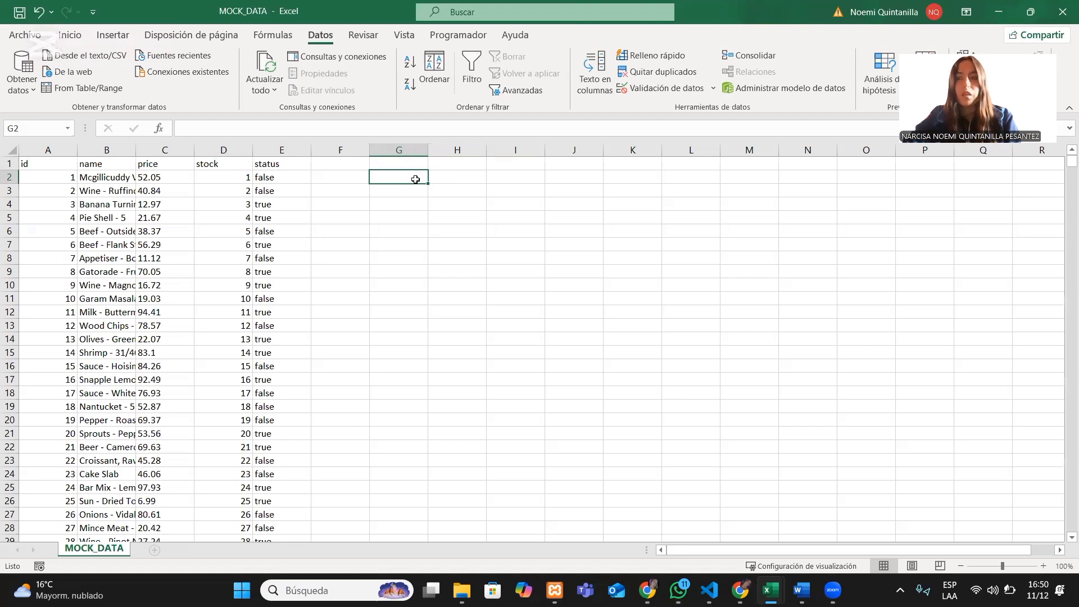
pyautogui.write('=')
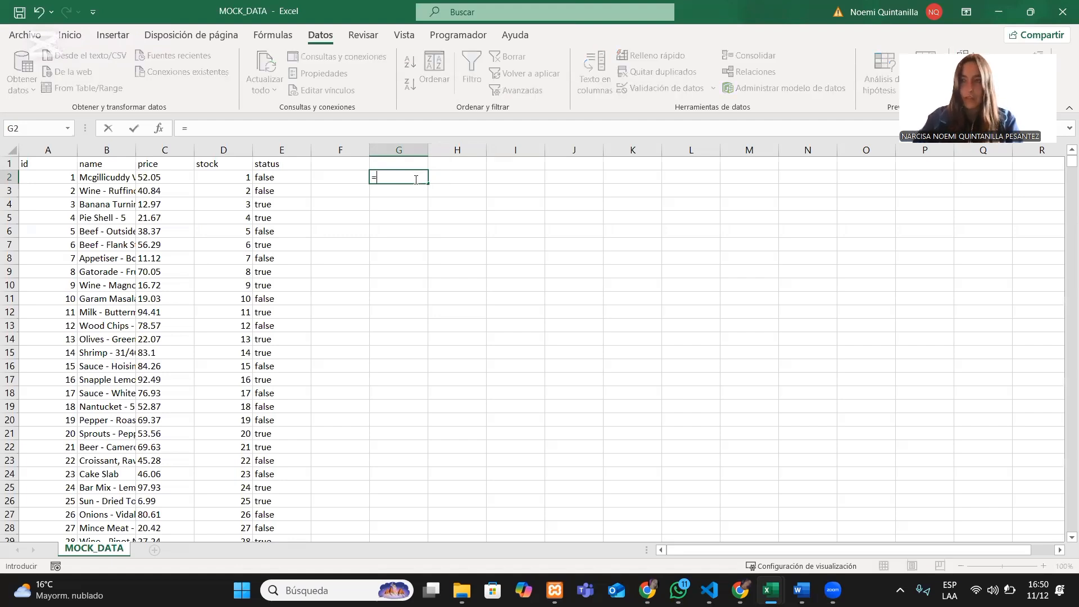
pyautogui.write('con')
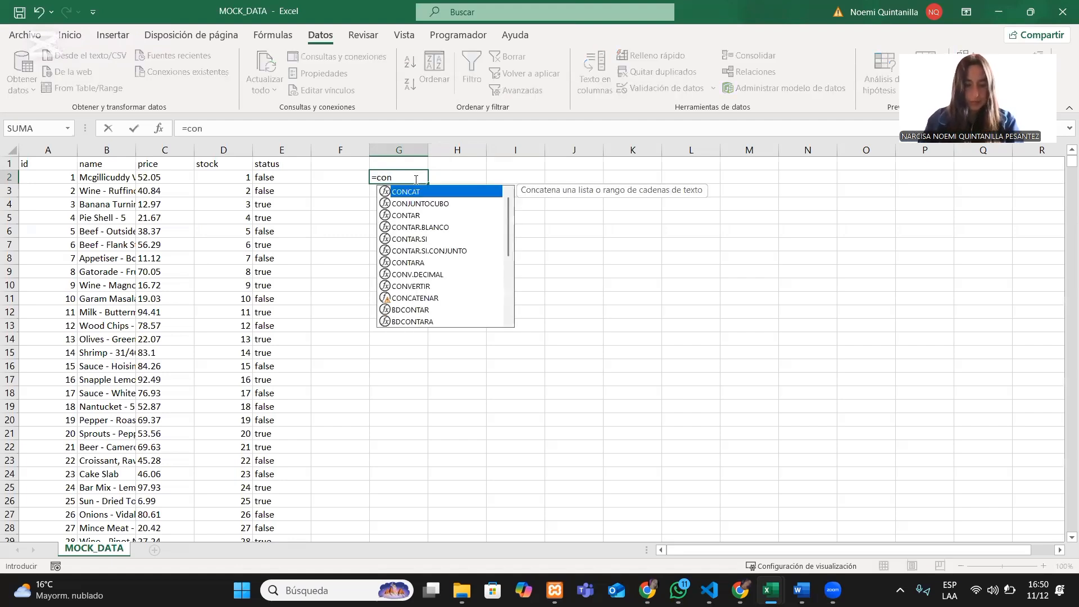
pyautogui.press('Tab')
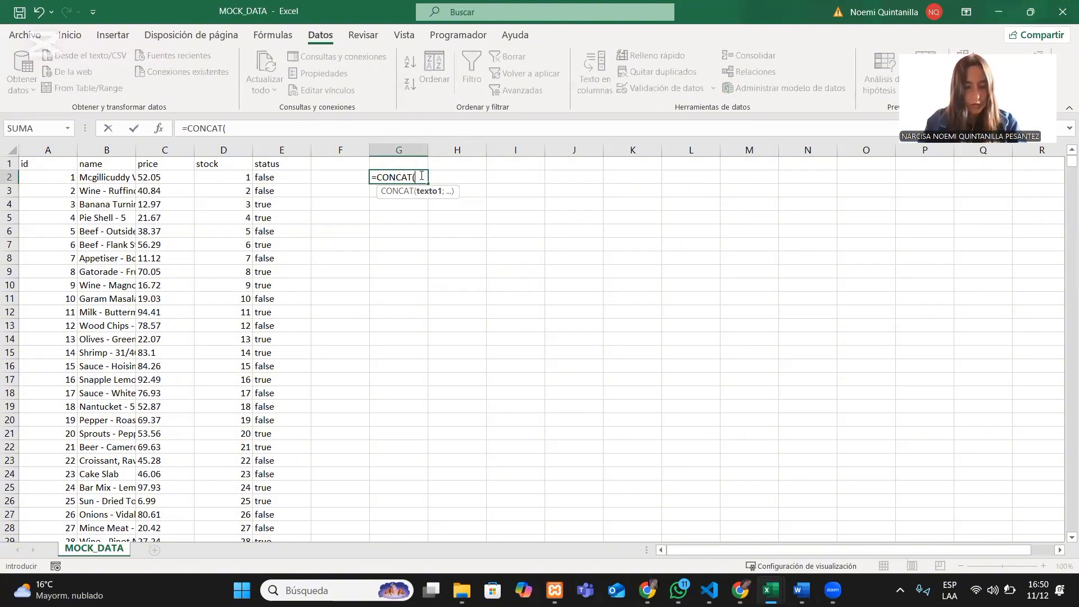
pyautogui.write('""')
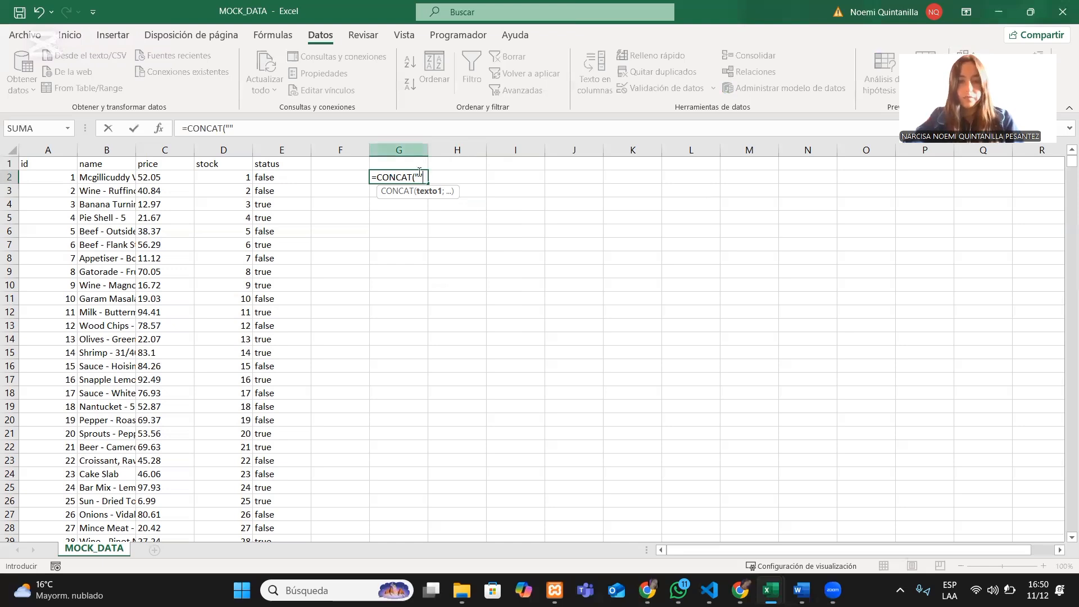
pyautogui.click(229, 128)
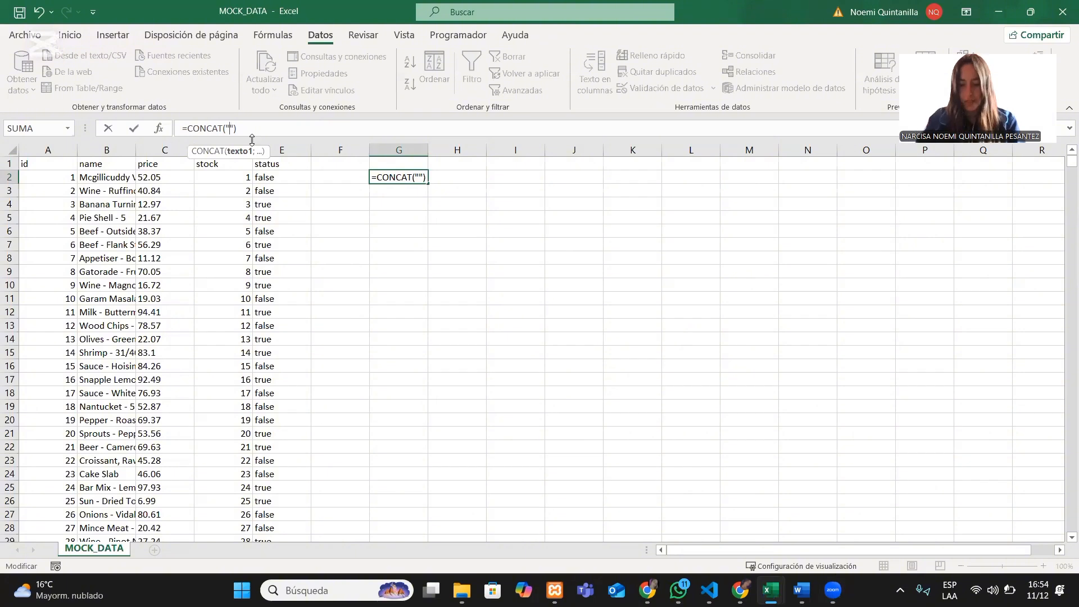
pyautogui.write('inse')
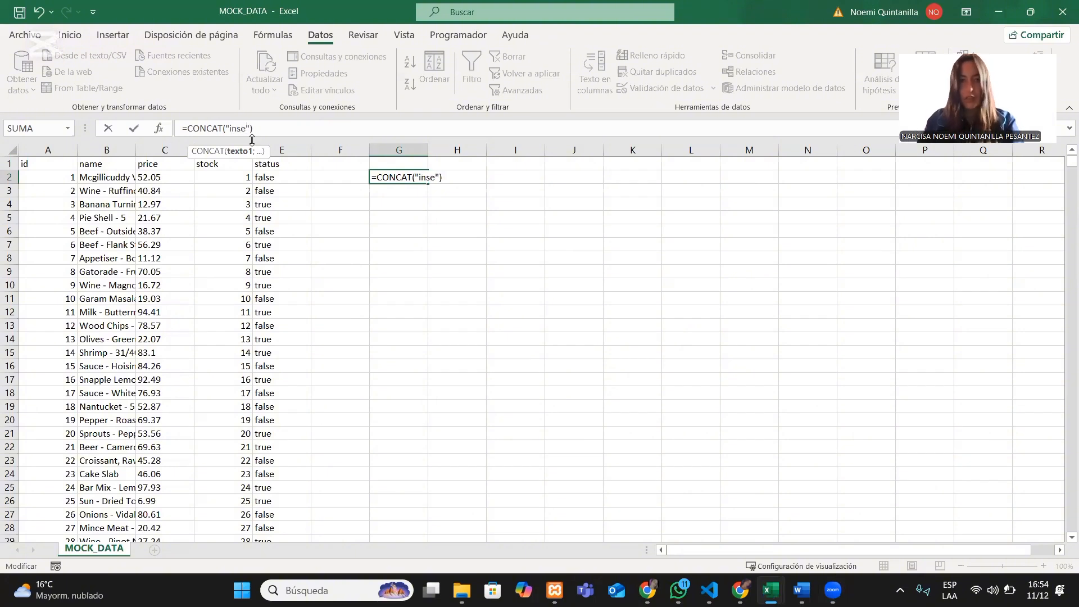
pyautogui.write('t ')
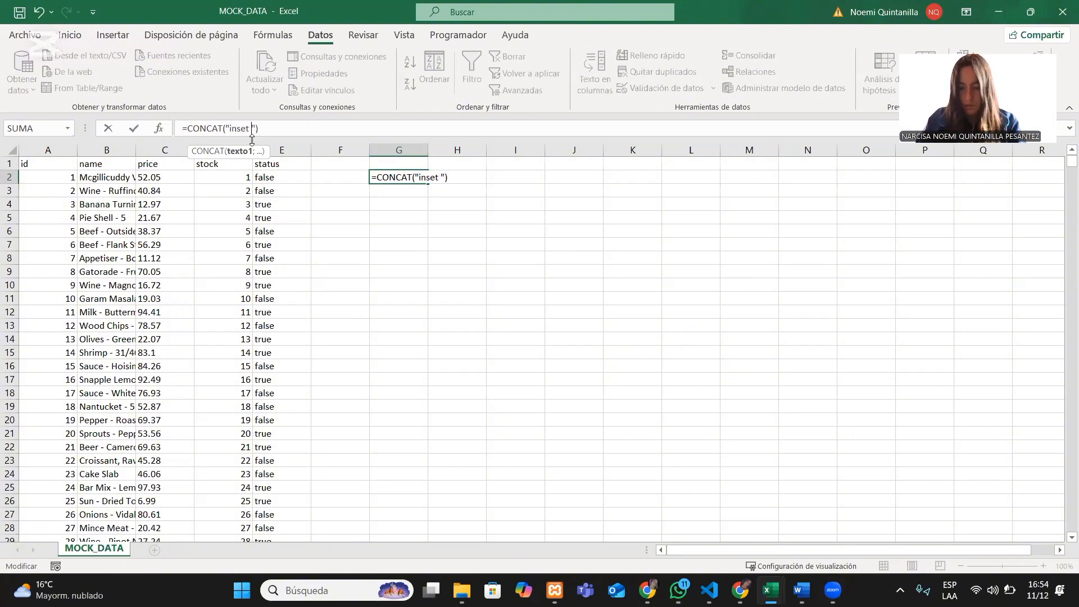
pyautogui.write('into')
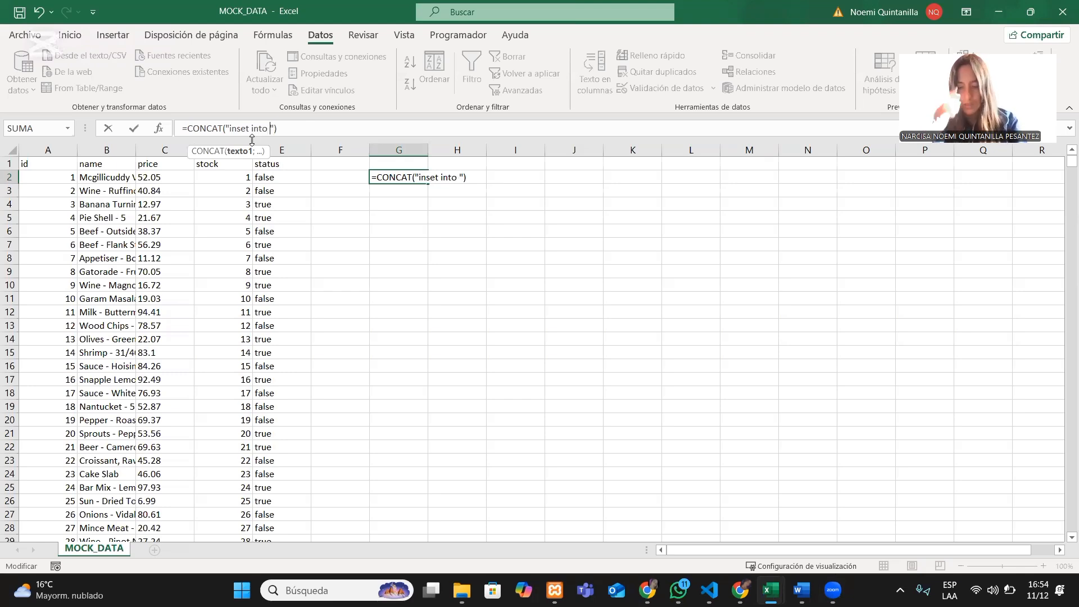
pyautogui.write(' product')
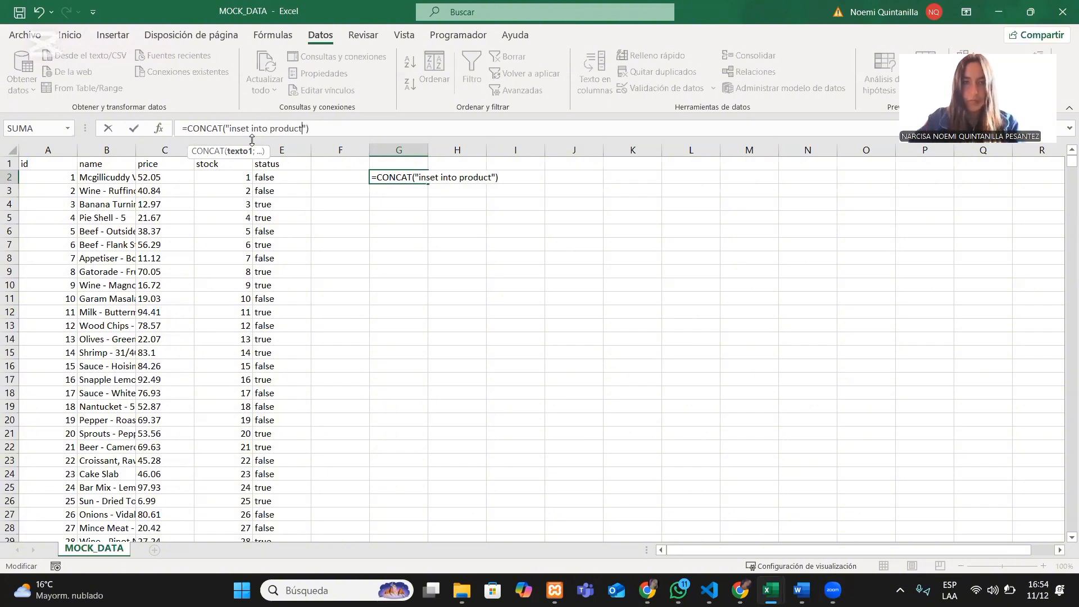
pyautogui.write('s ()')
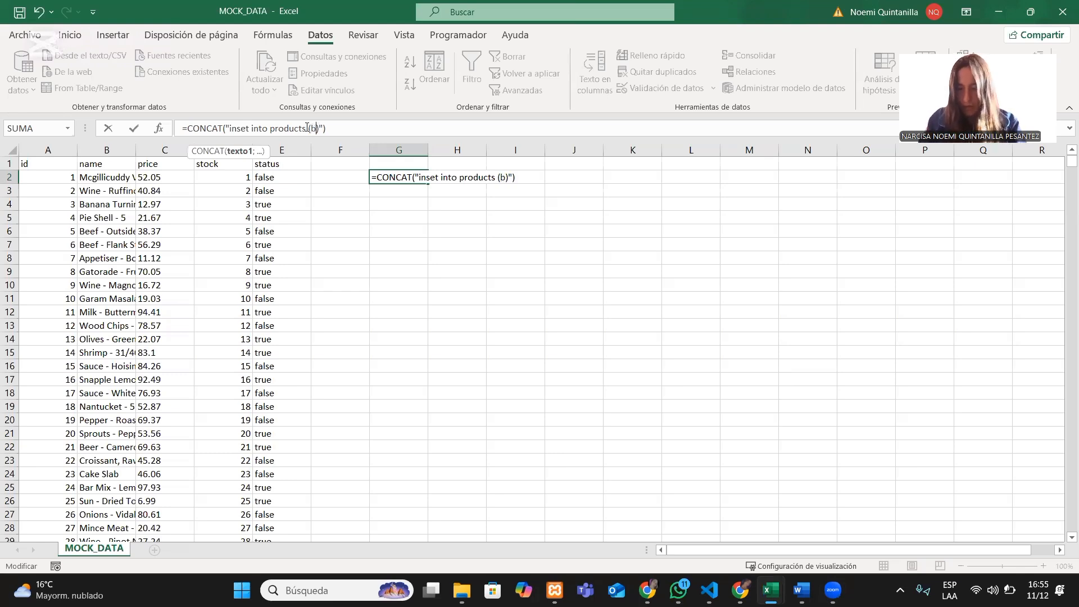
# Add the column list name,price,stock,status and an empty "values ()" clause to the text of the G2 formula
pyautogui.write('name')
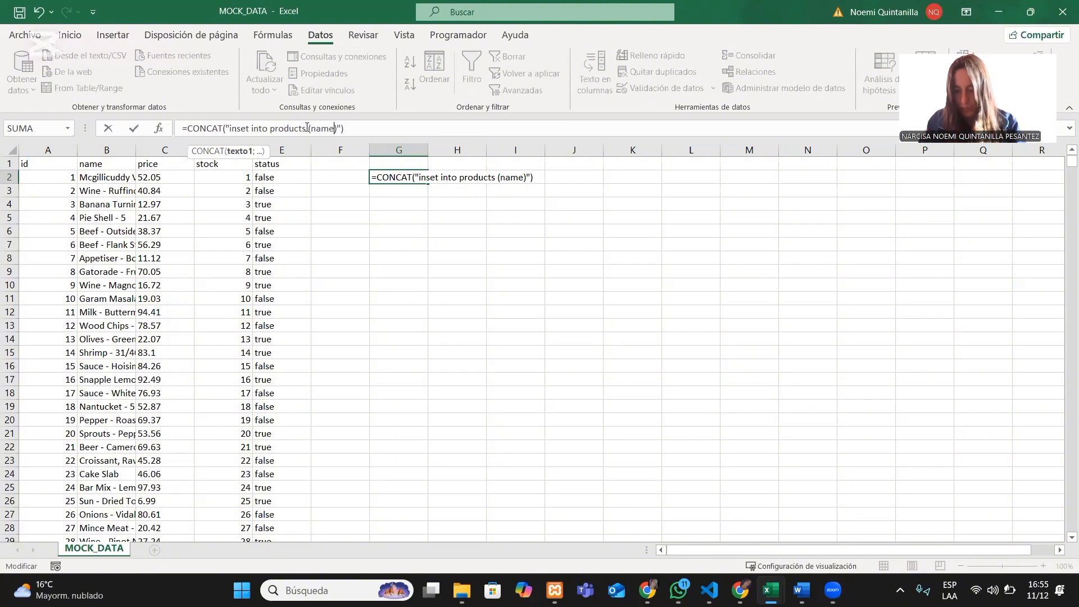
pyautogui.write(',')
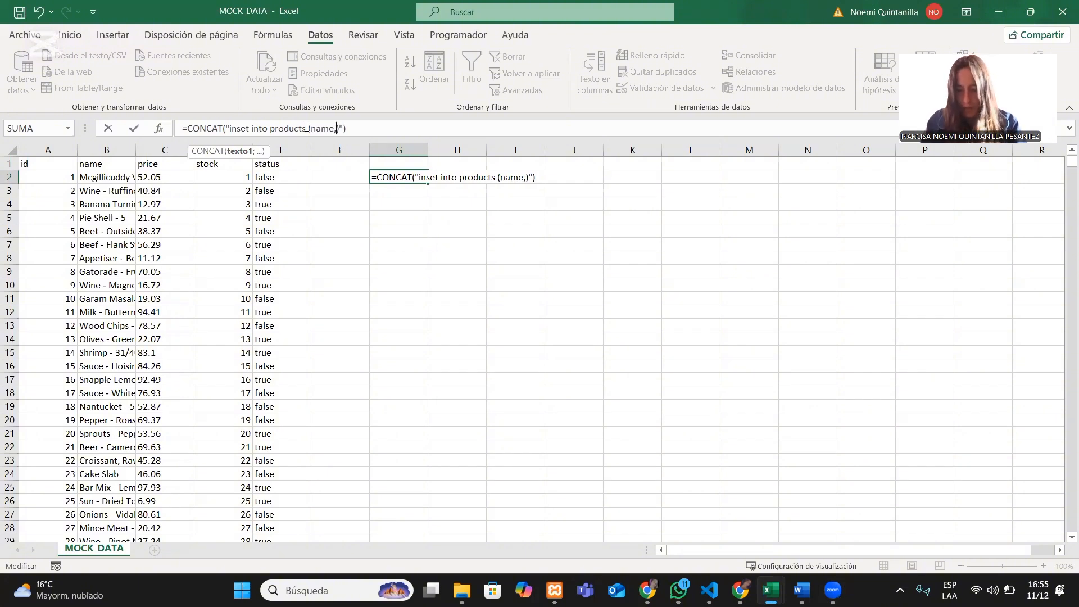
pyautogui.write('price')
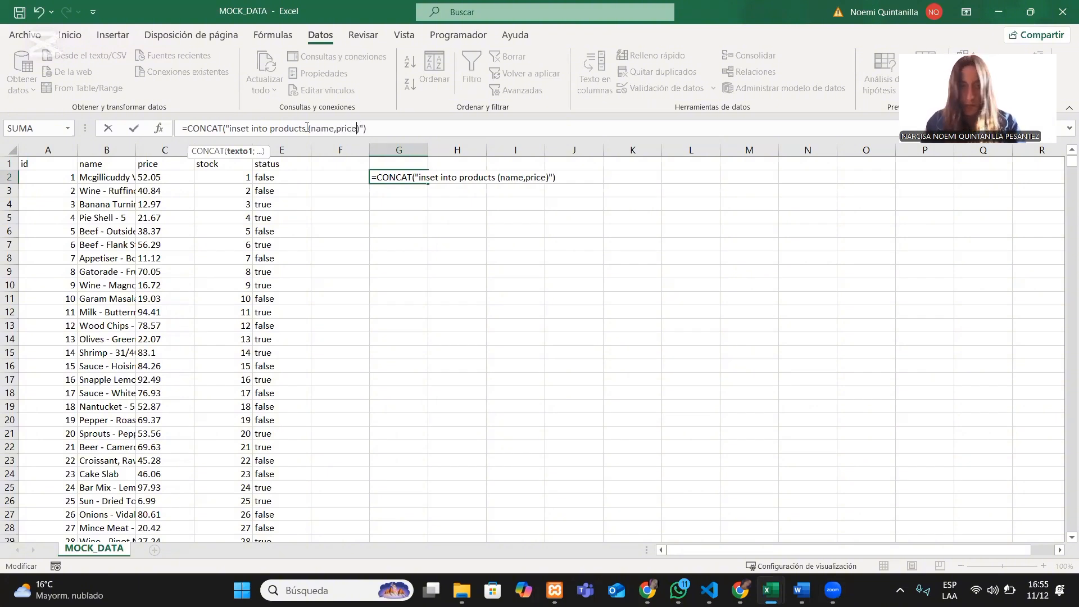
pyautogui.write(',')
pyautogui.write('stock')
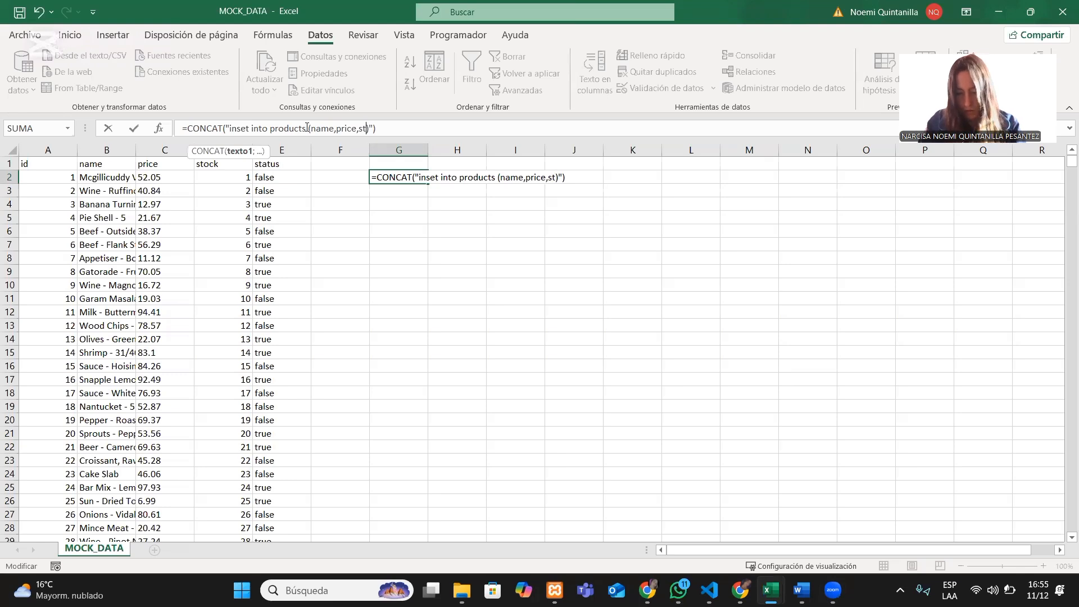
pyautogui.write(',statu')
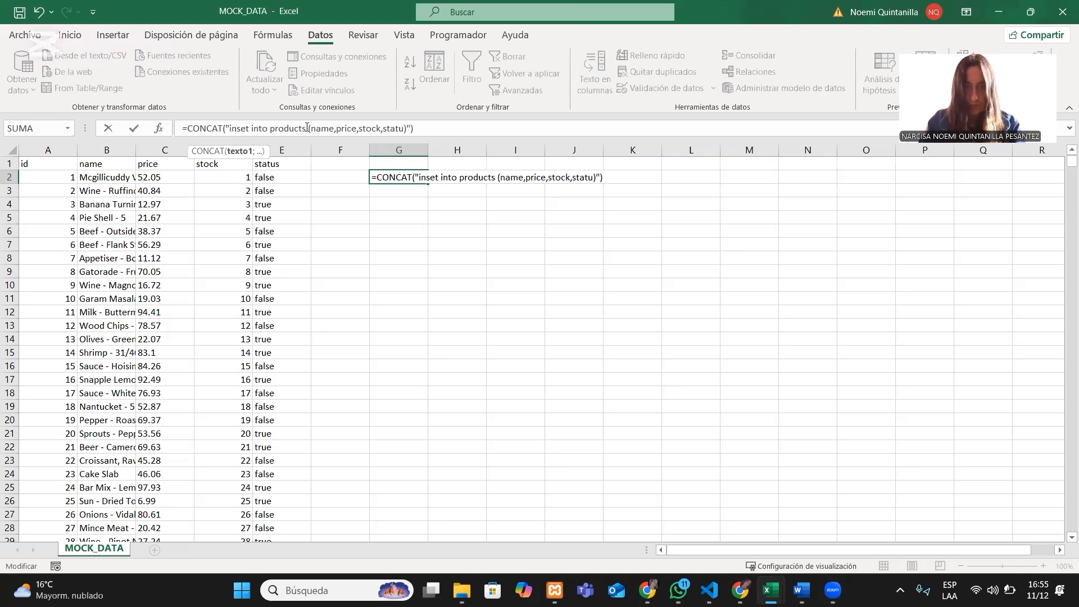
pyautogui.write('s)')
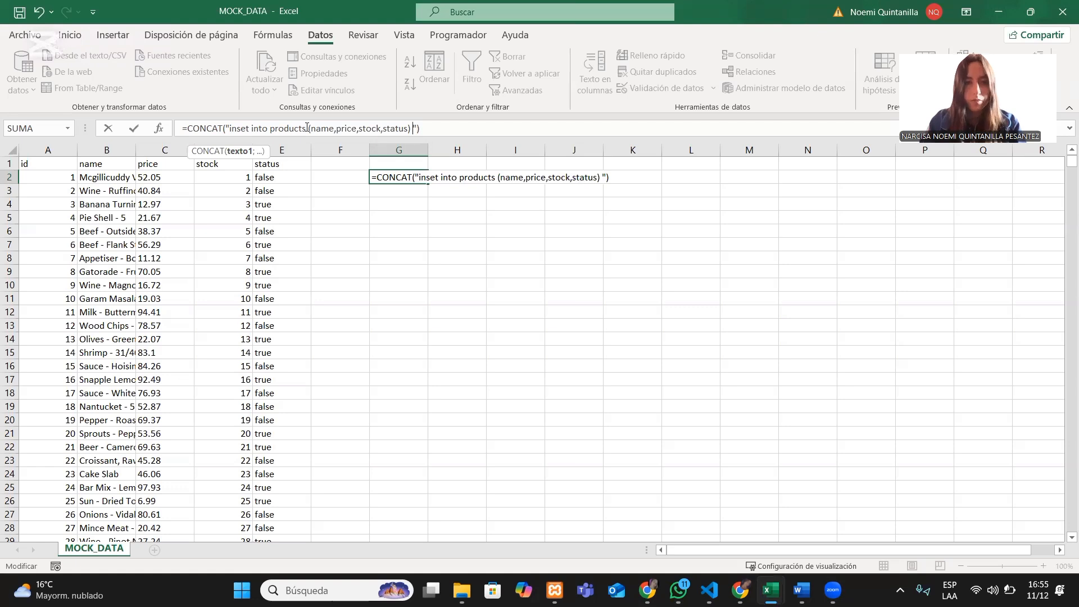
pyautogui.write('values')
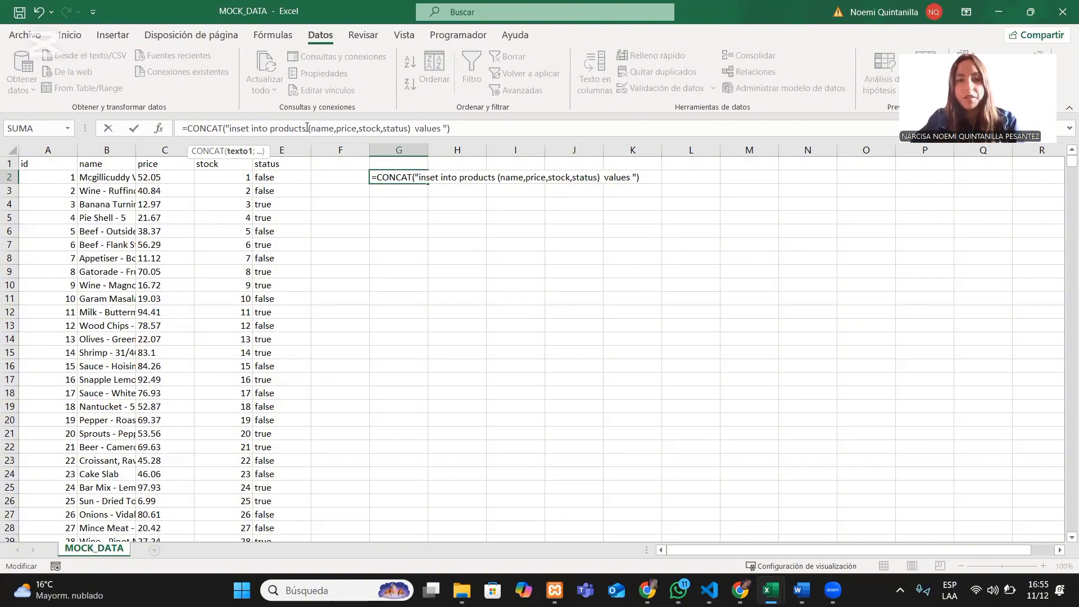
pyautogui.write('(')
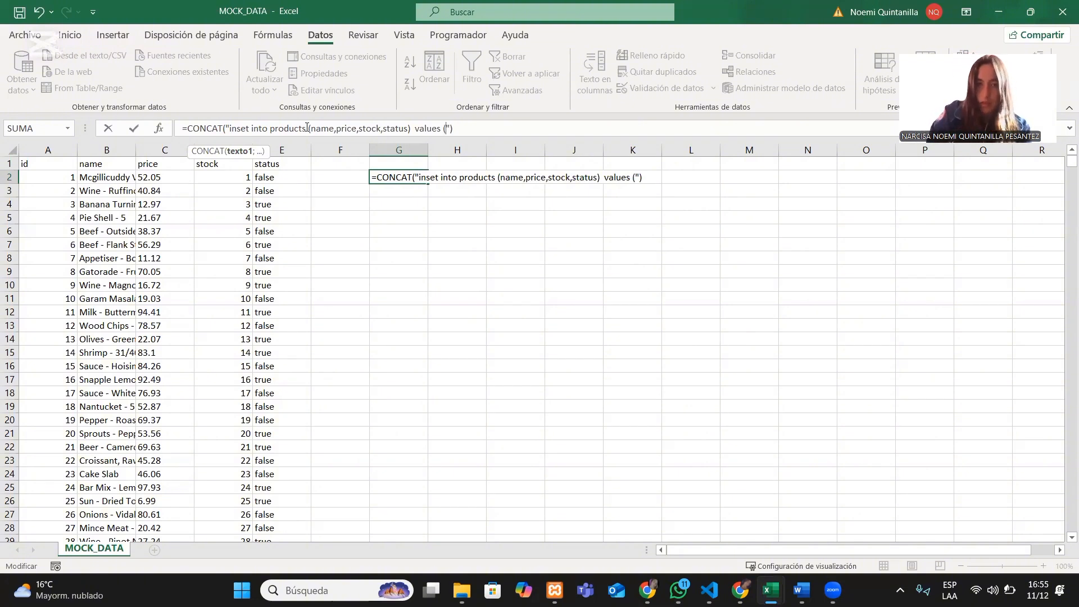
pyautogui.write(')')
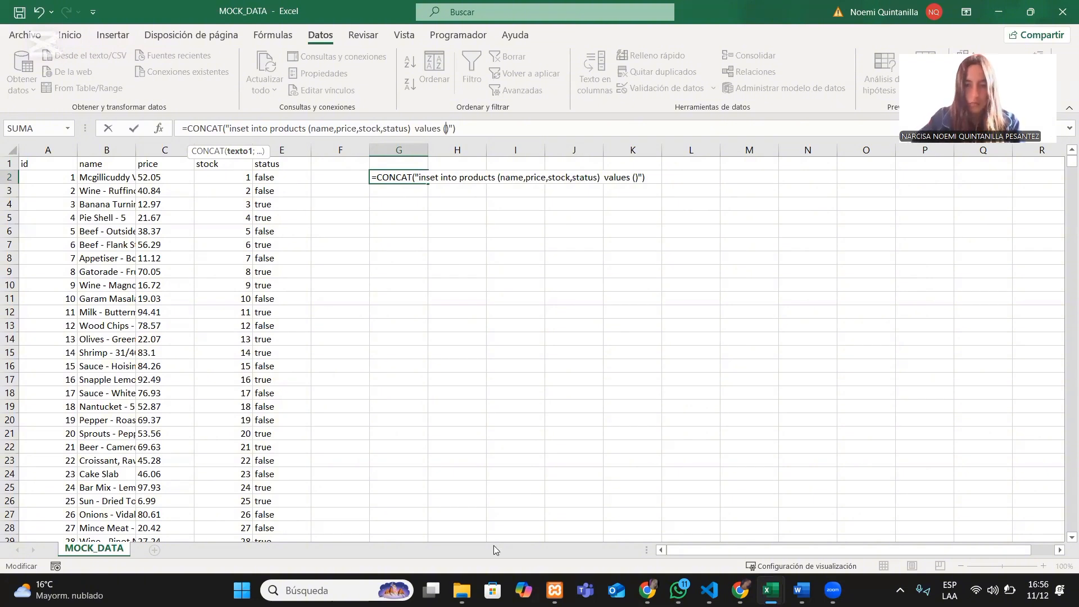
# Complete the G2 formula with B2 and E2 in single quotes and C2 and D2 unquoted, separated by commas, and fill it down column G
pyautogui.click(812, 374)
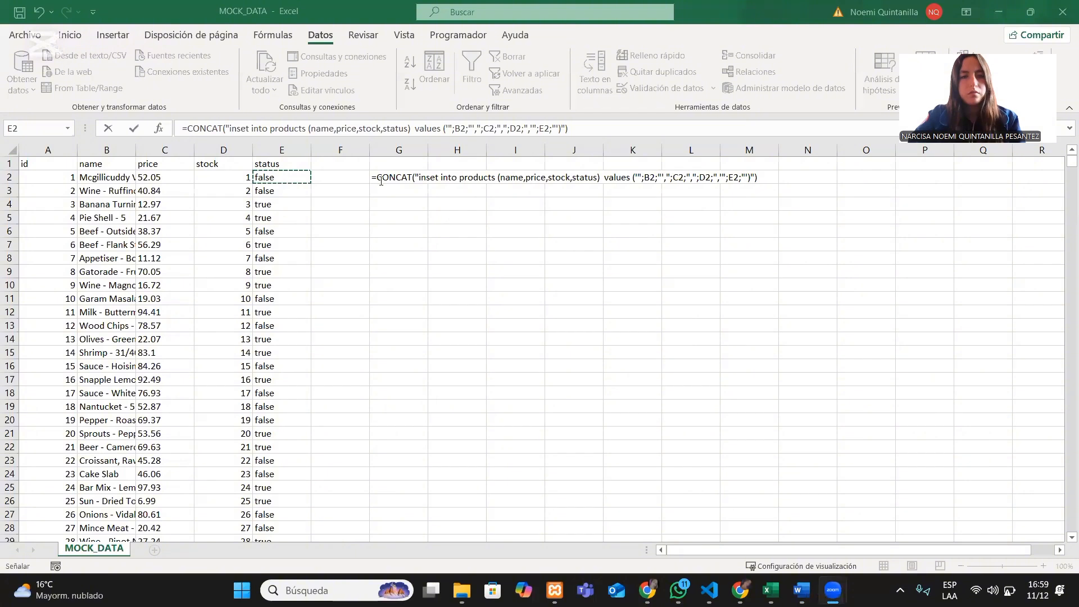
pyautogui.click(372, 178)
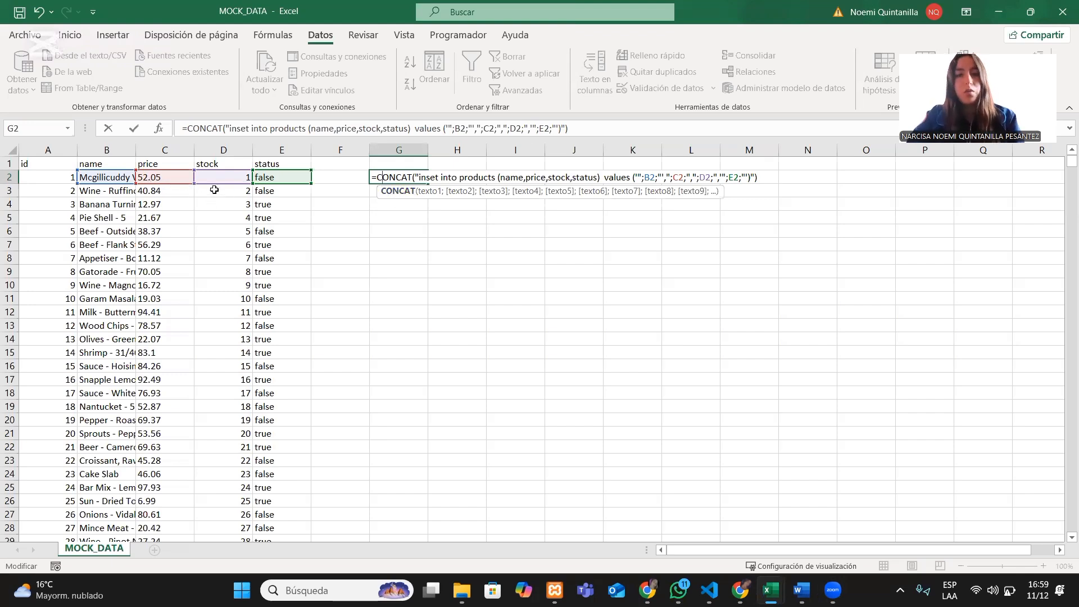
pyautogui.click(582, 129)
pyautogui.press('Return')
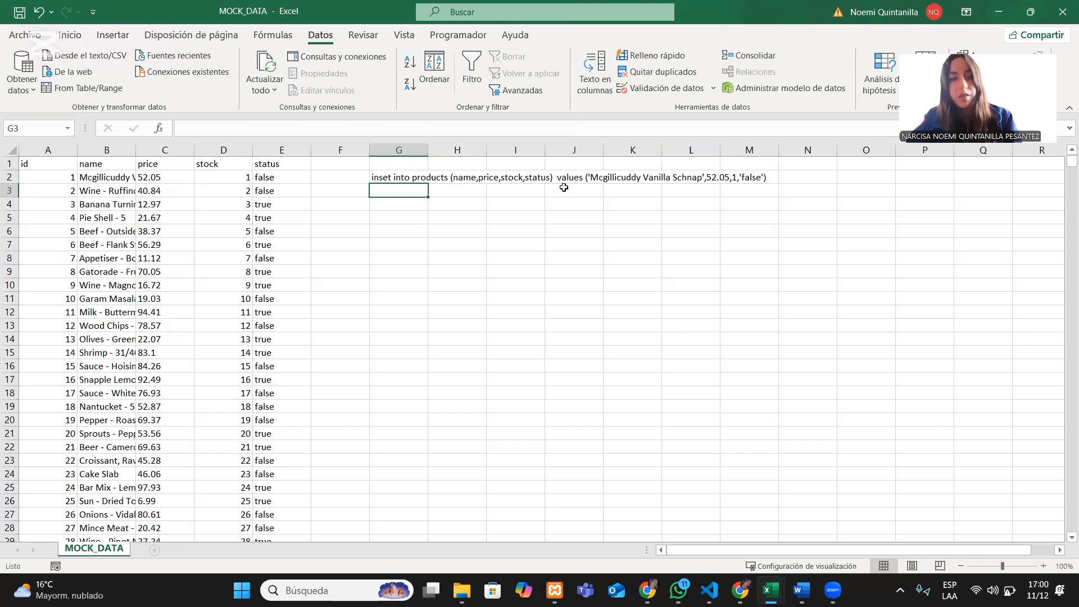
pyautogui.click(401, 178)
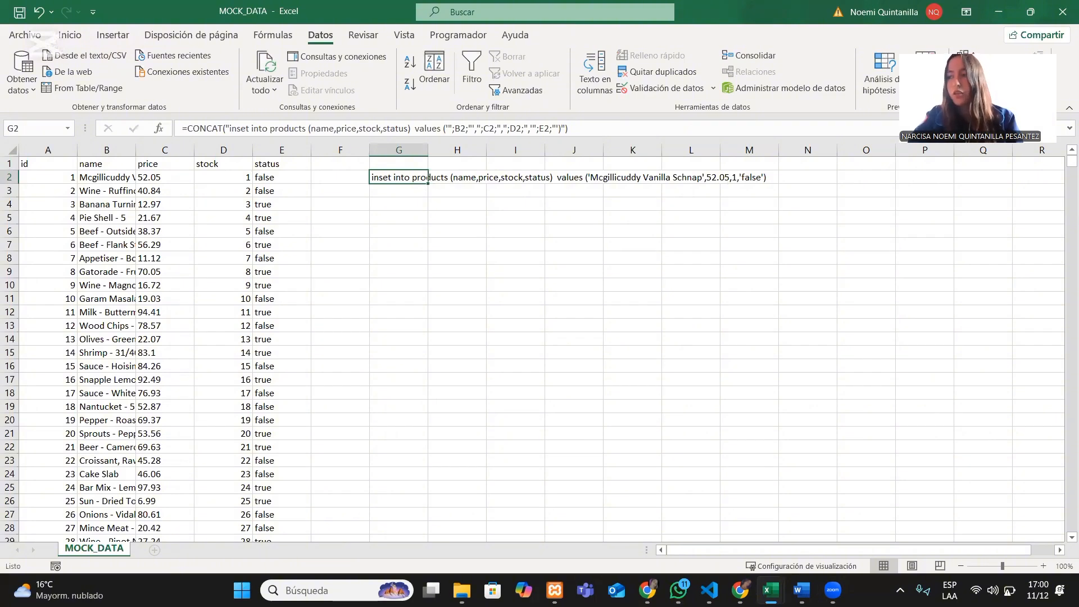
pyautogui.doubleClick(428, 184)
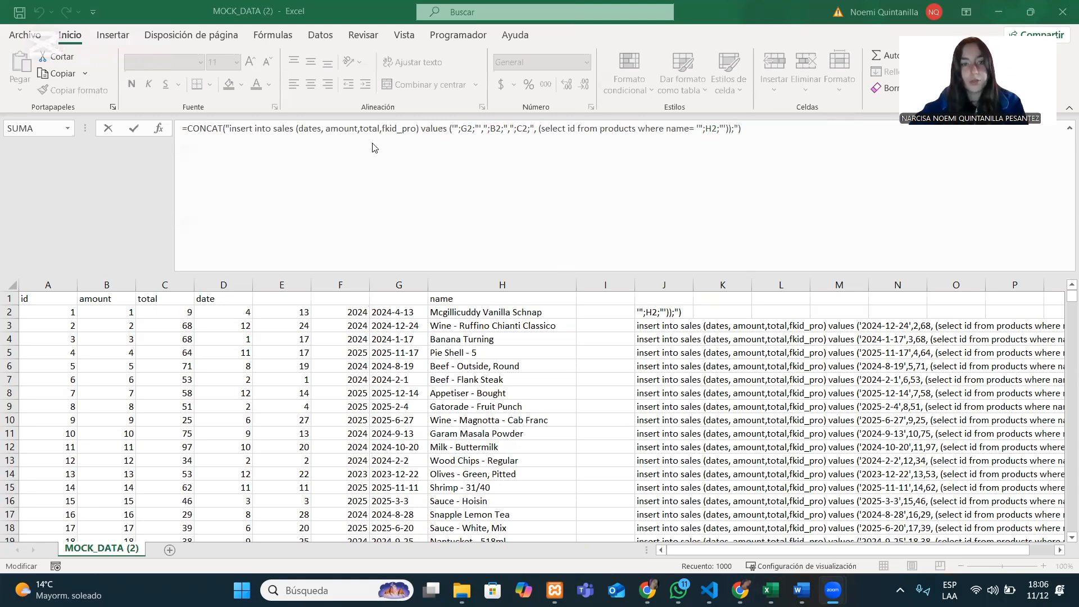
# Examine the CONCAT formulas in column J of MOCK_DATA (2) that build sales inserts with a product id subquery on the name
pyautogui.click(781, 181)
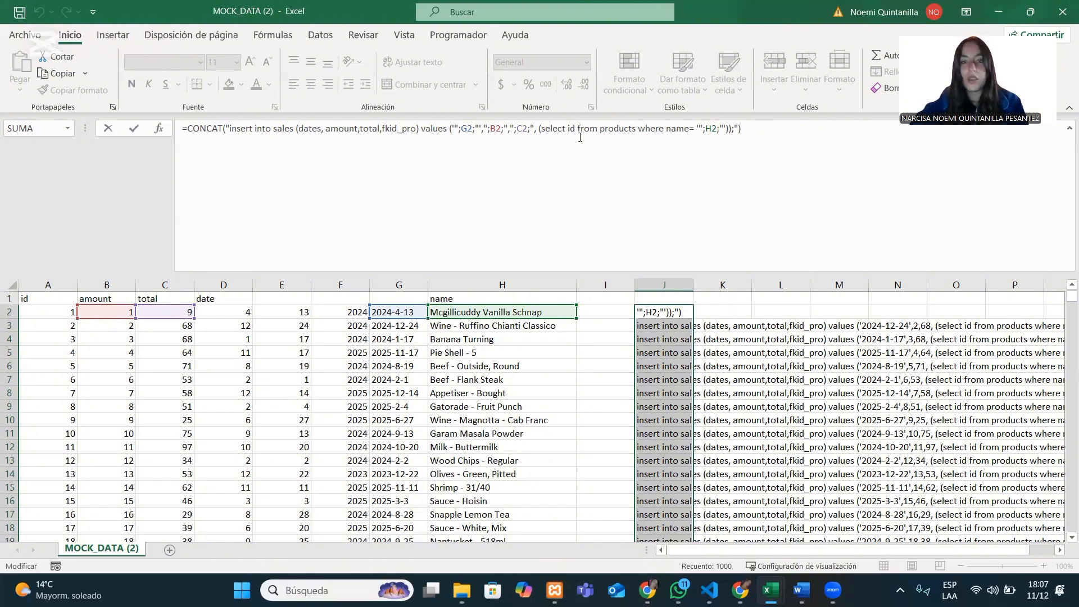
pyautogui.click(652, 365)
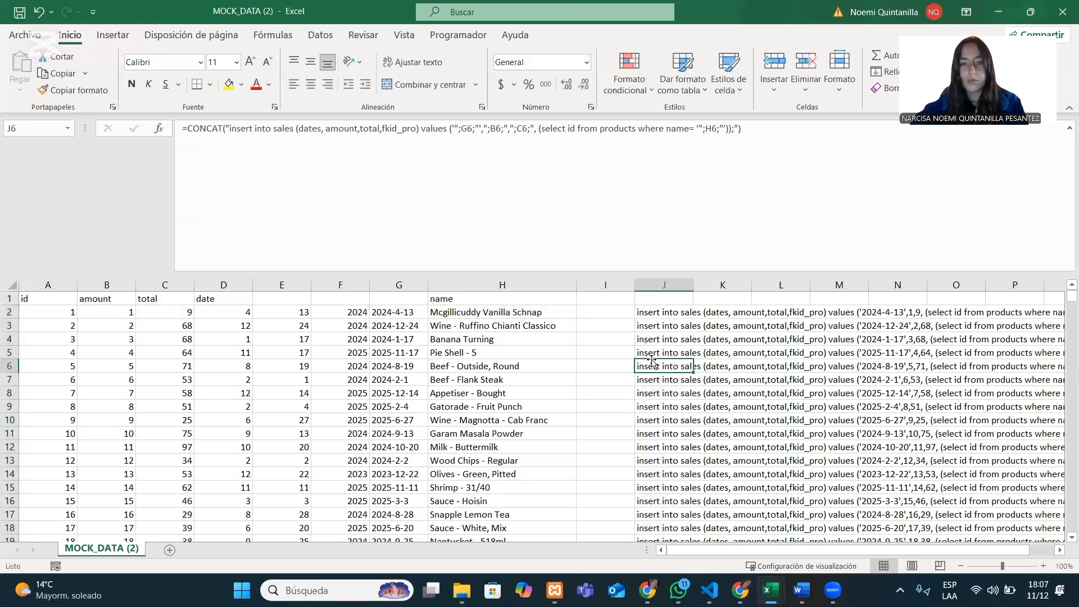
pyautogui.click(677, 315)
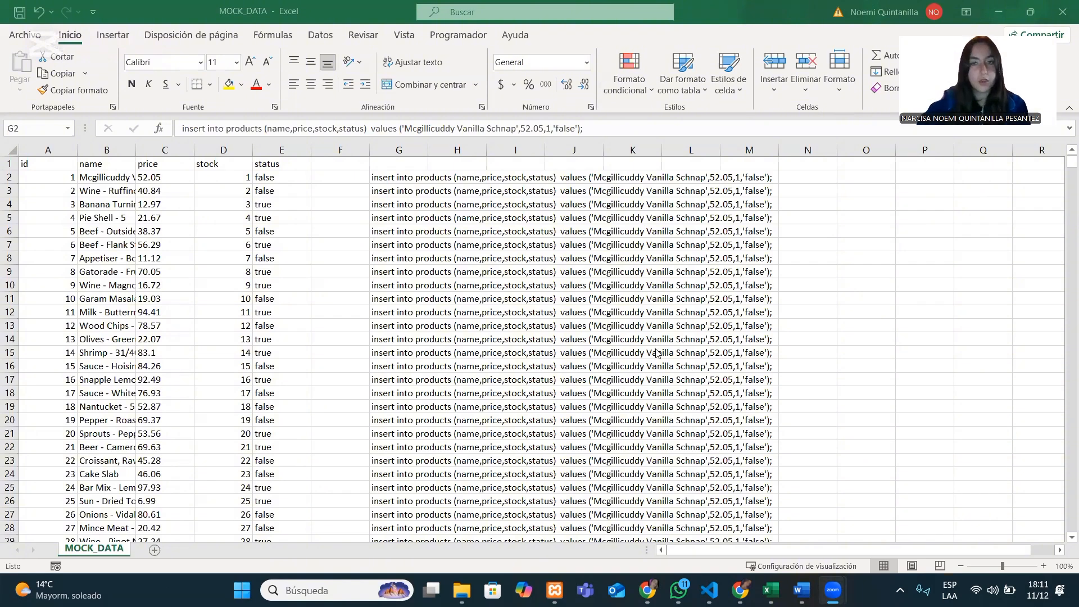
# Switch to phpMyAdmin, run the copied product insert statements as SQL on the products table of utc_products, and browse the table
pyautogui.hotkey('alt', 'Tab')
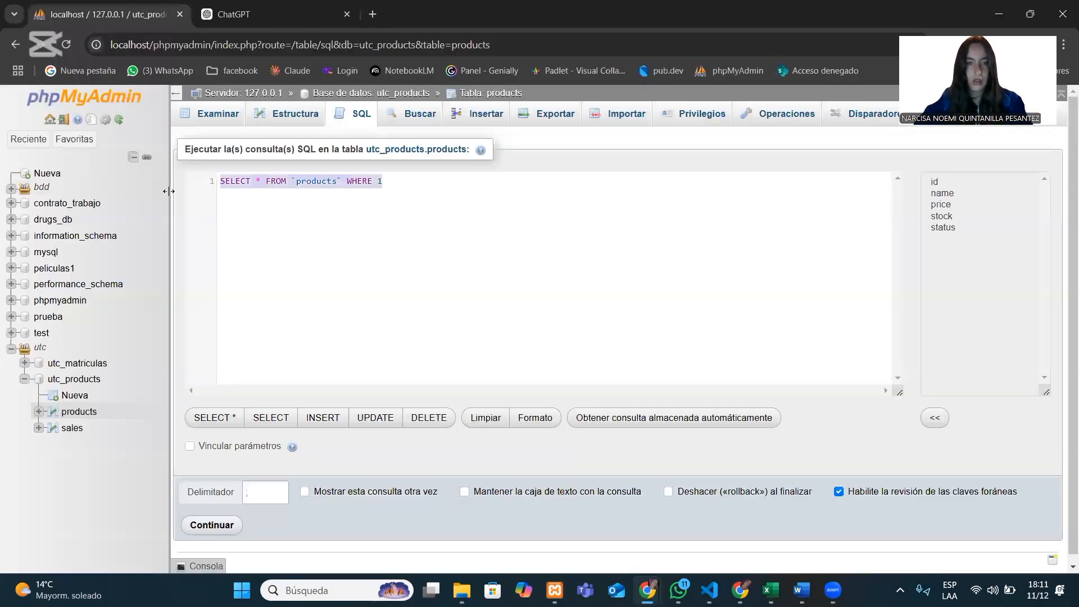
pyautogui.hotkey('ctrl', 'v')
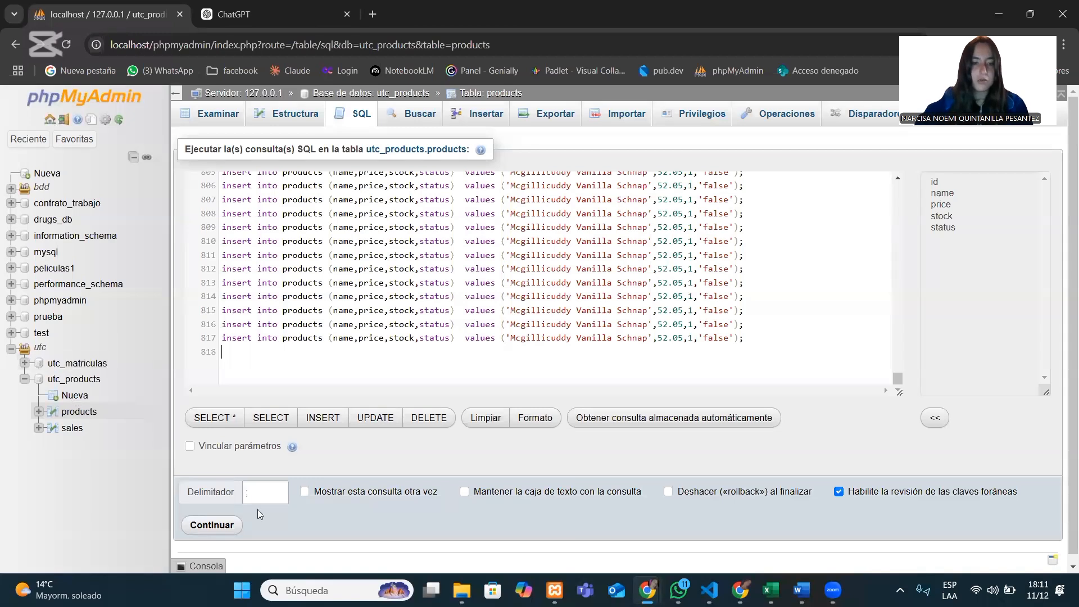
pyautogui.click(198, 528)
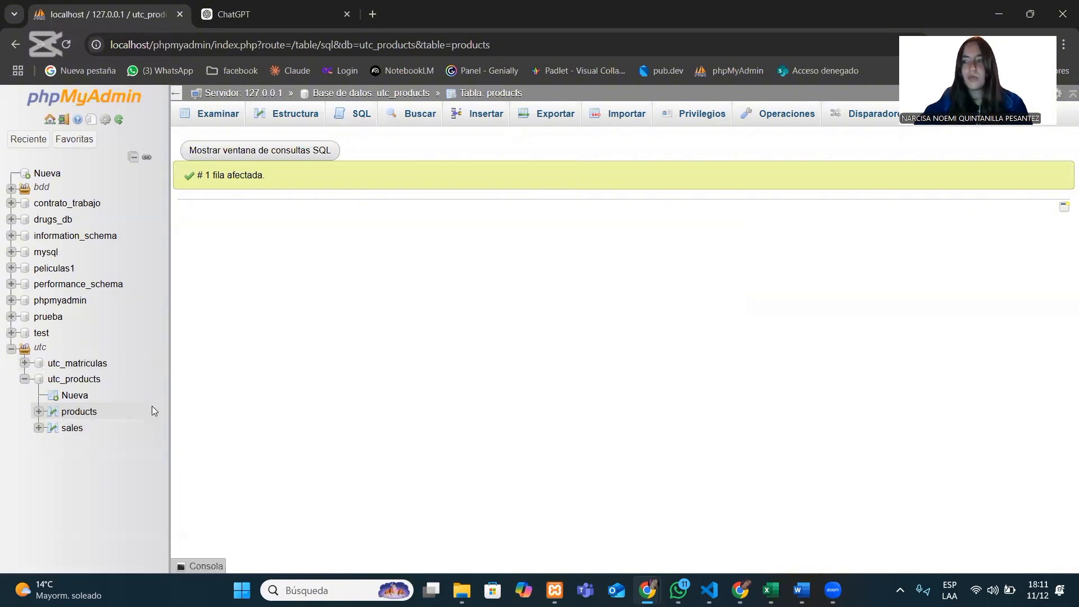
pyautogui.click(80, 412)
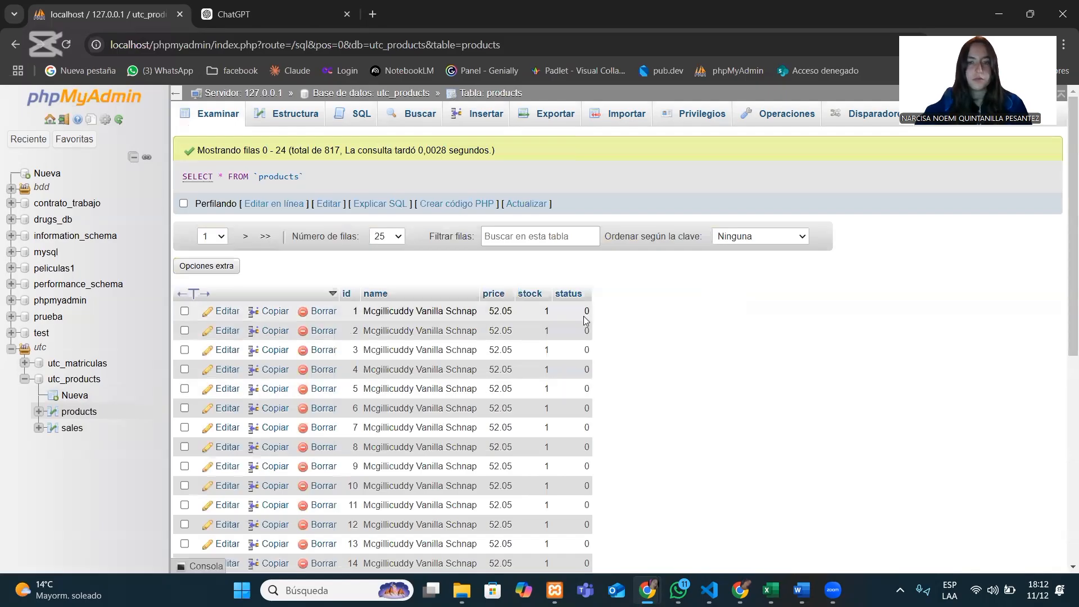
# Take the sales insert statements copied from column J of MOCK_DATA (2) to phpMyAdmin and paste them over the sales table's default SQL query
pyautogui.hotkey('alt', 'Tab')
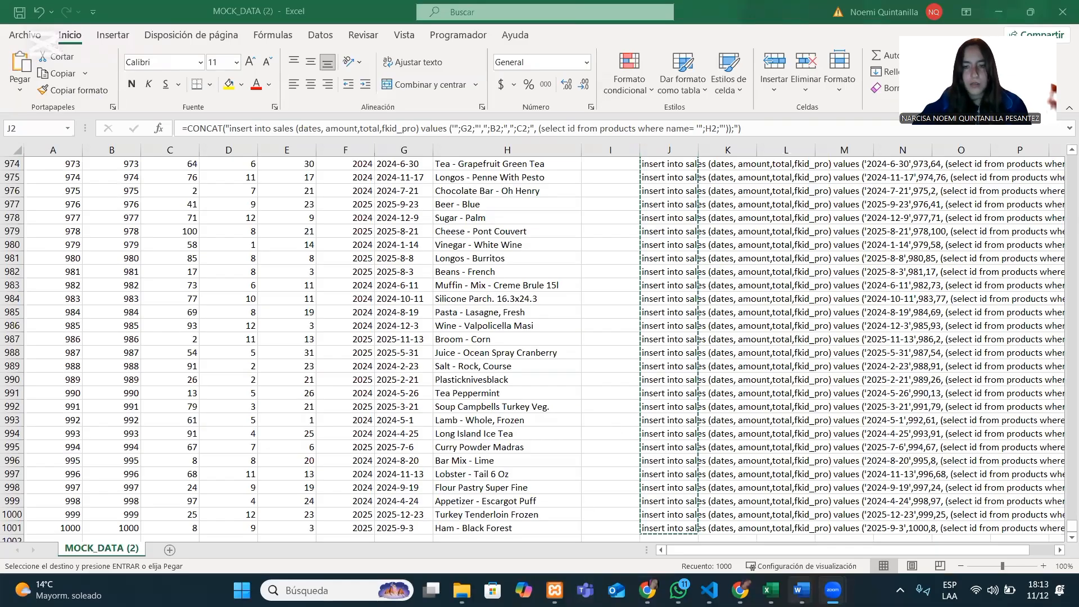
pyautogui.moveTo(770, 591)
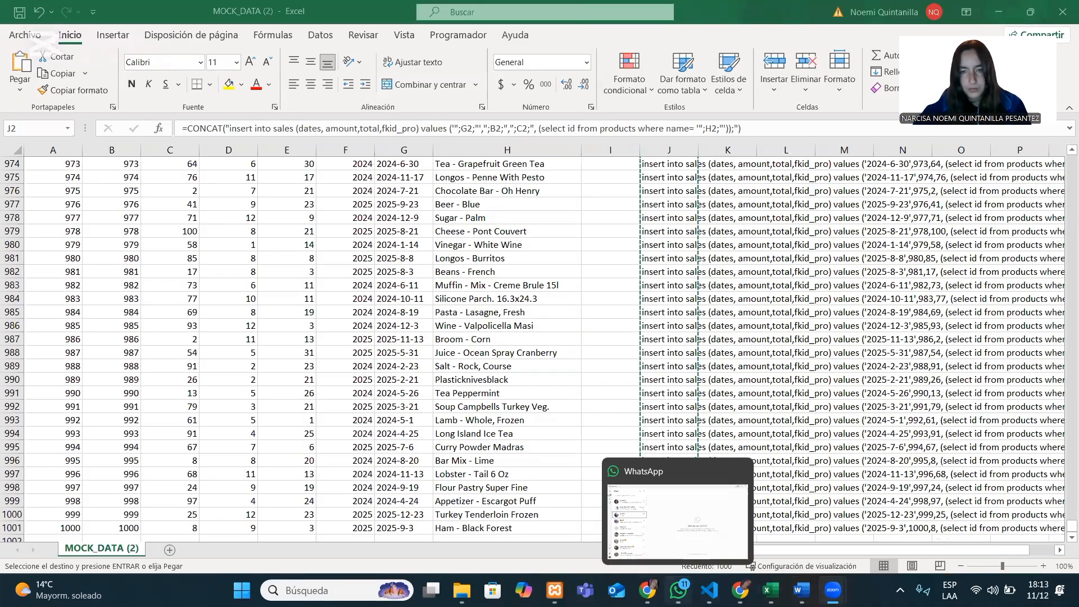
pyautogui.moveTo(647, 590)
pyautogui.click(749, 525)
pyautogui.hotkey('ctrl', 'a')
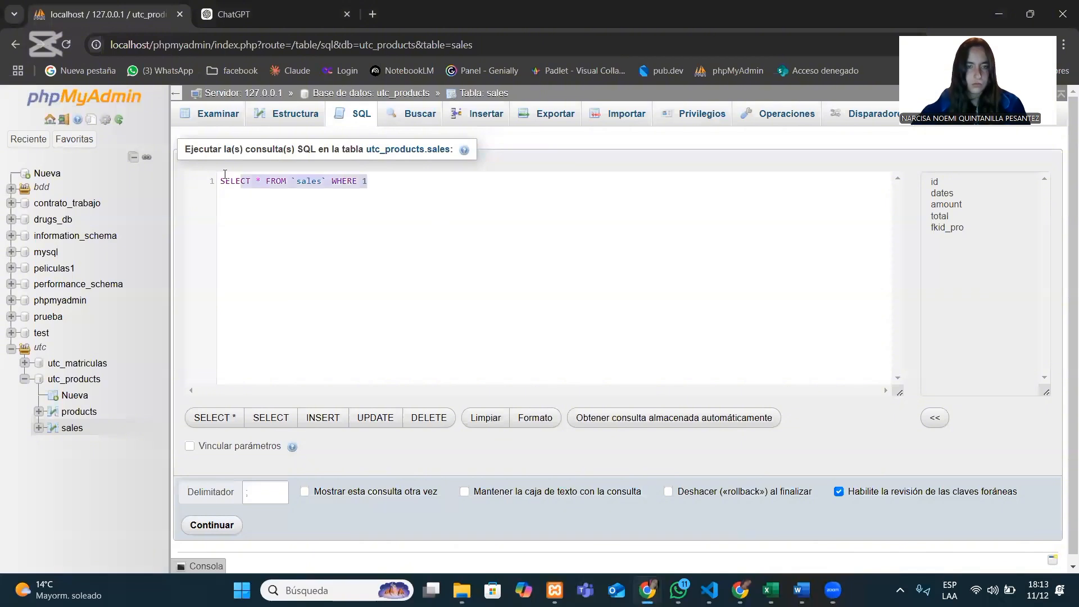
pyautogui.hotkey('ctrl', 'v')
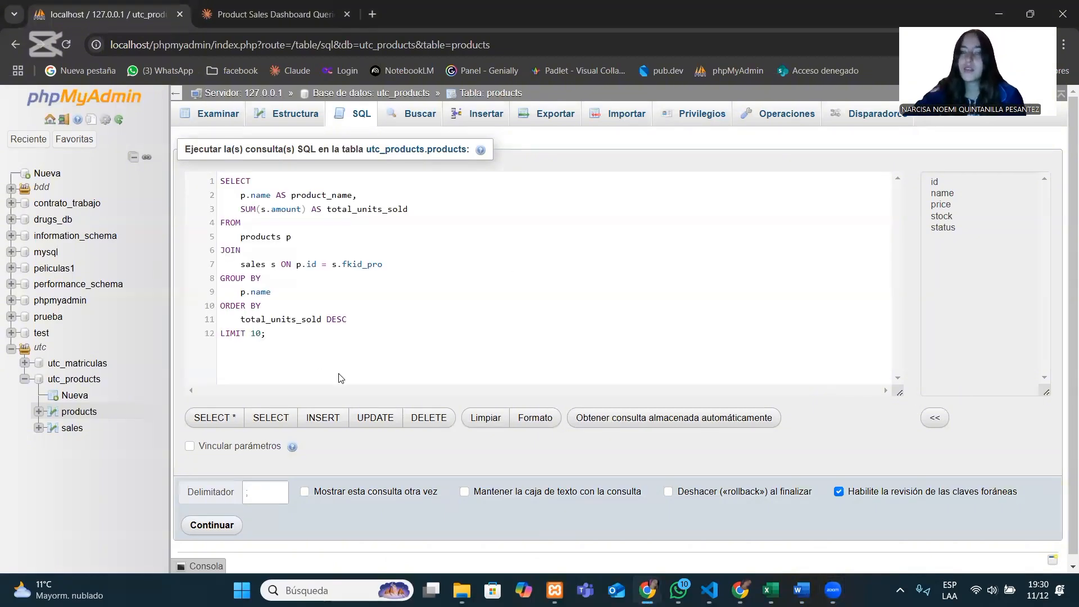
# Run the query for the ten products with the most units sold and paste its result rows into Excel sheet Hoja6 at A1
pyautogui.click(213, 524)
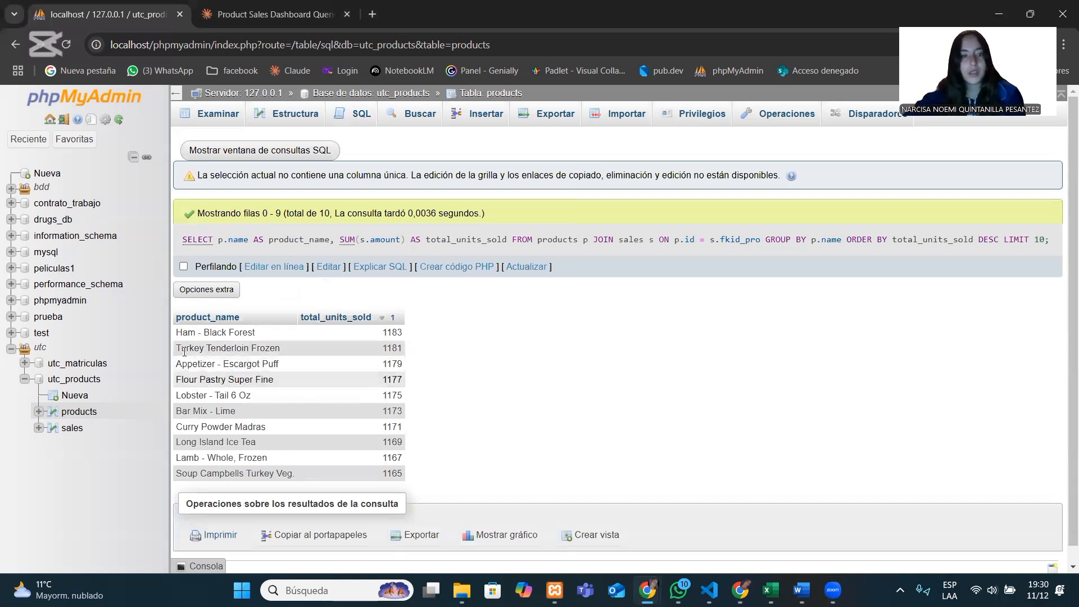
pyautogui.moveTo(178, 332); pyautogui.dragTo(402, 478)
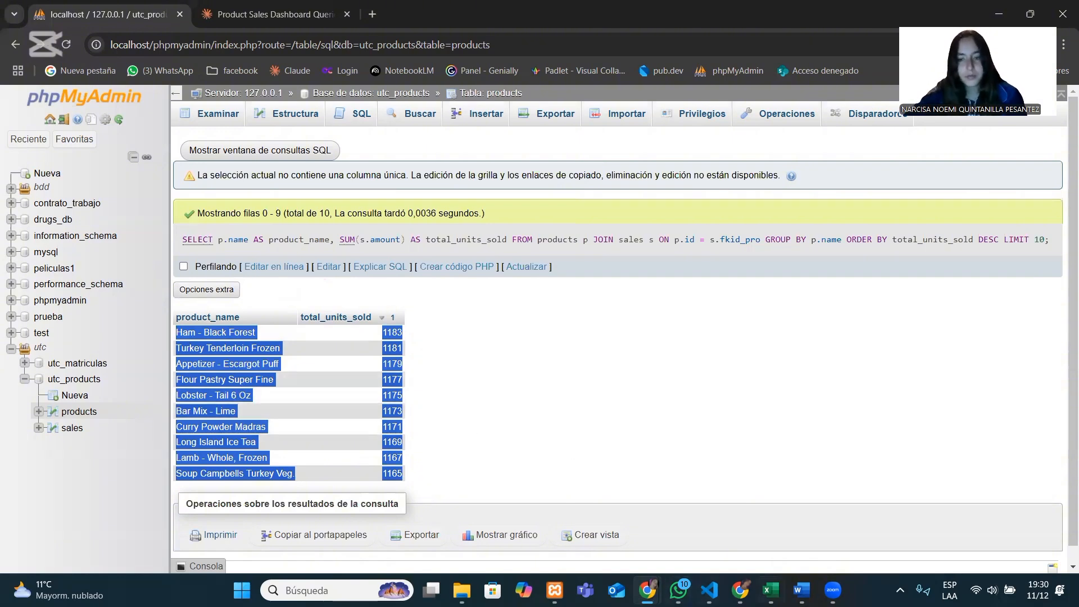
pyautogui.moveTo(771, 590)
pyautogui.click(726, 540)
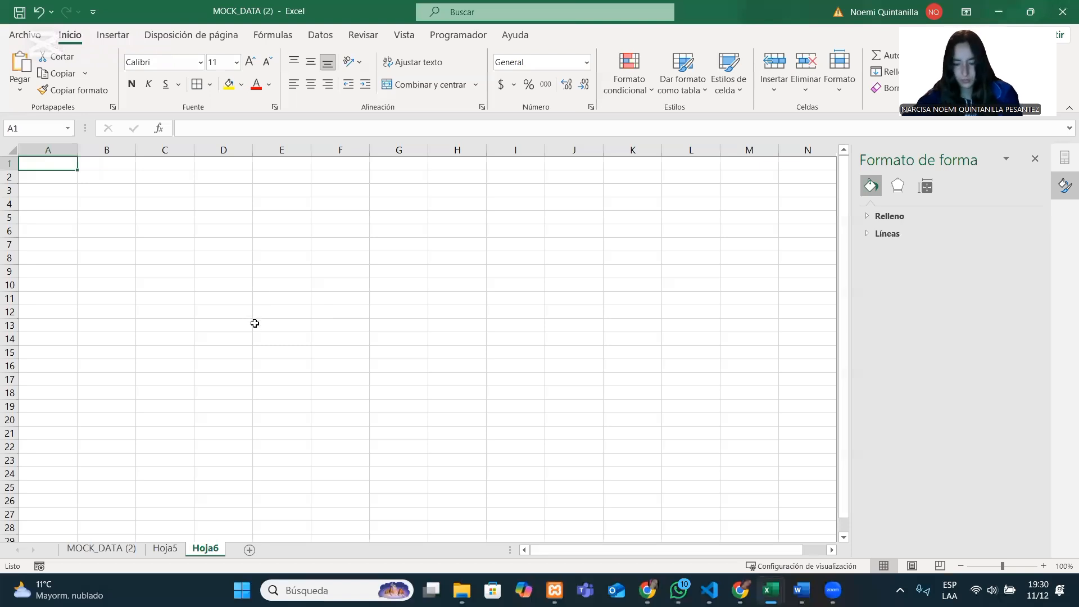
pyautogui.write('Ham - Black Forest\t1183 Turkey Tenderloin Frozen\t1181 Appetizer - Escargot Puff\t1179 Flour Pastry Super Fine\t1177 Lobster - Tail 6 Oz\t1175 Bar Mix - Lime\t1173 Curry Powder Madras\t1171 Long Island Ice Tea\t1169 Lamb - Whole, Frozen\t1167 Soup Campbells Turkey Veg\t1165')
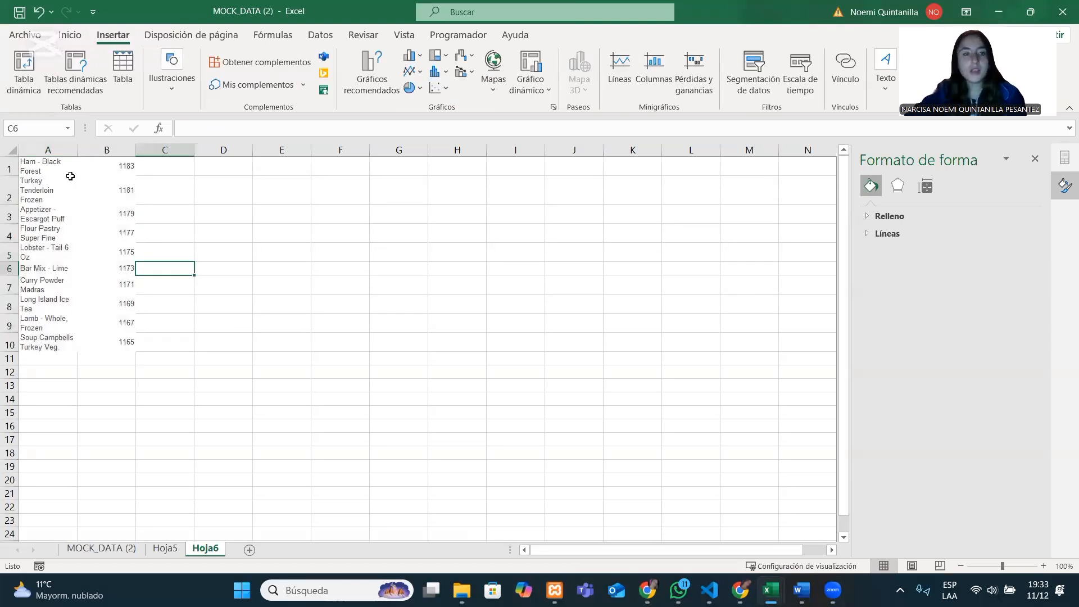
# Insert a 3D clustered column chart from the product names and units sold in A1:B10 of Hoja6
pyautogui.moveTo(55, 164); pyautogui.dragTo(123, 352)
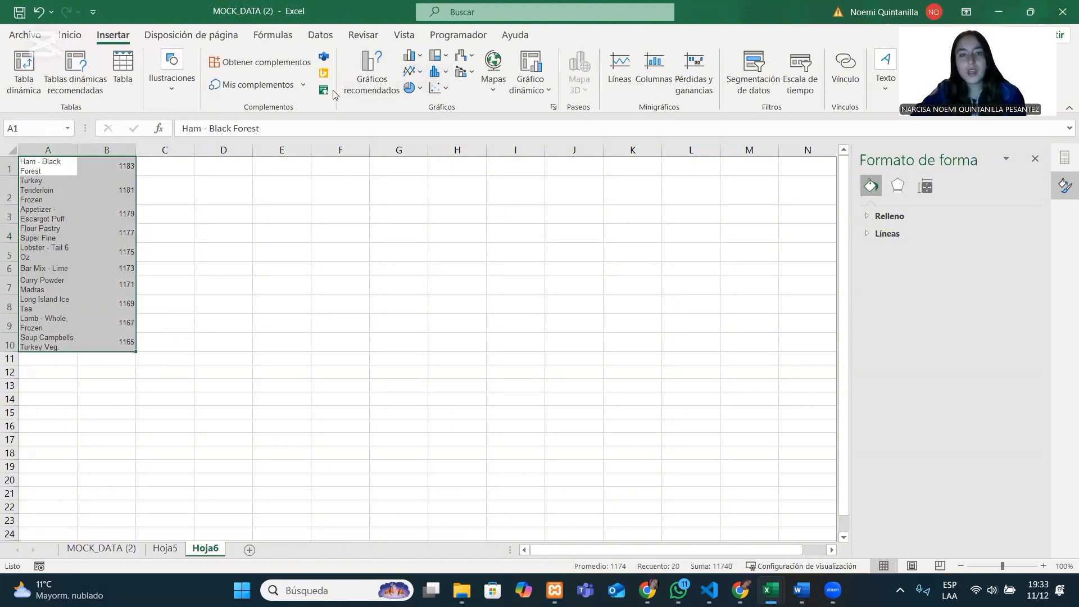
pyautogui.click(412, 55)
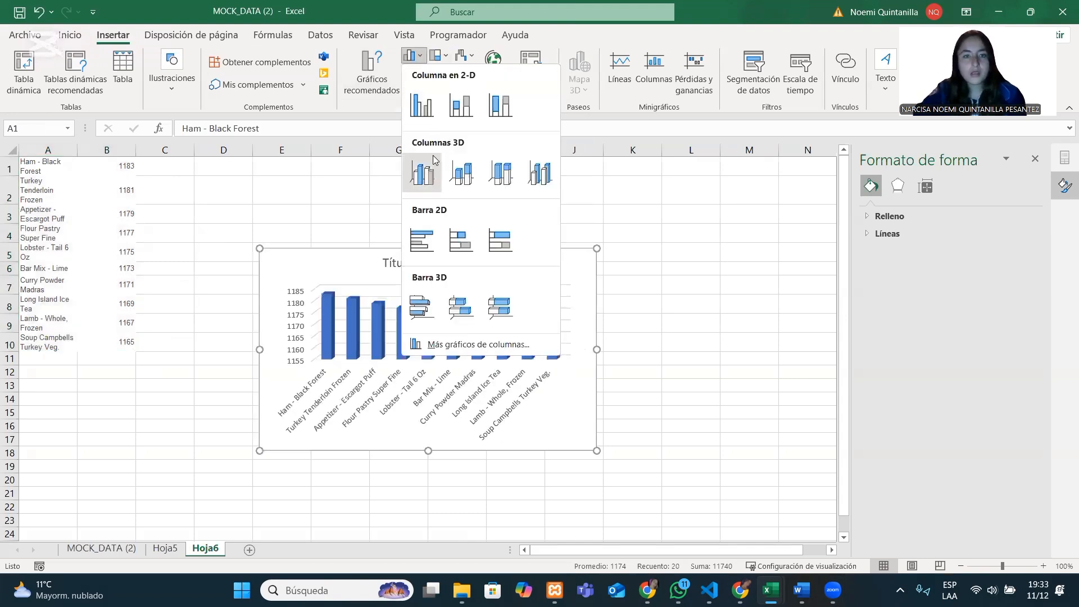
pyautogui.click(432, 173)
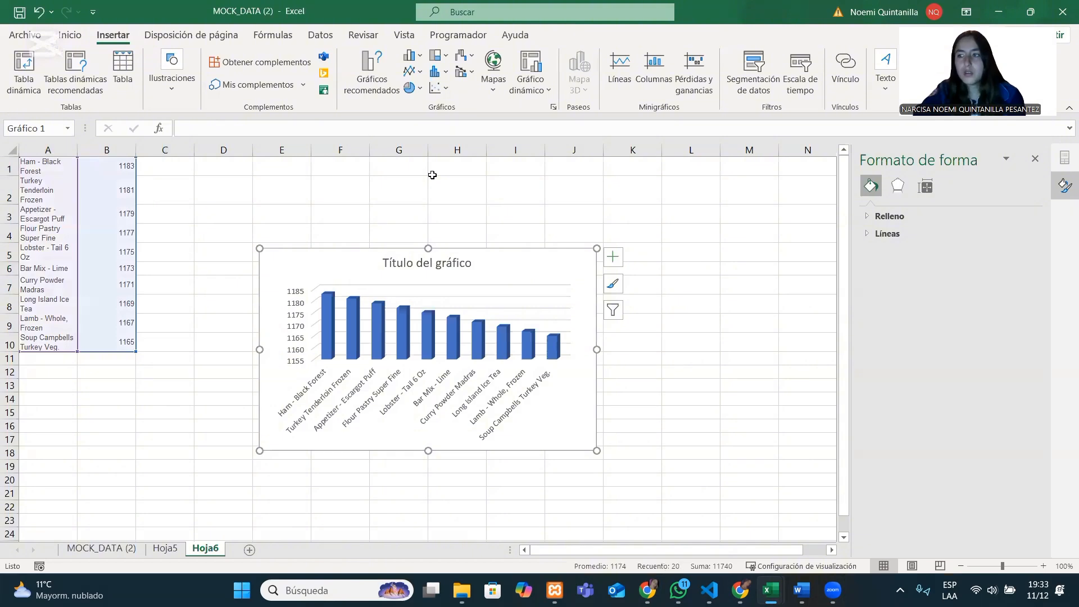